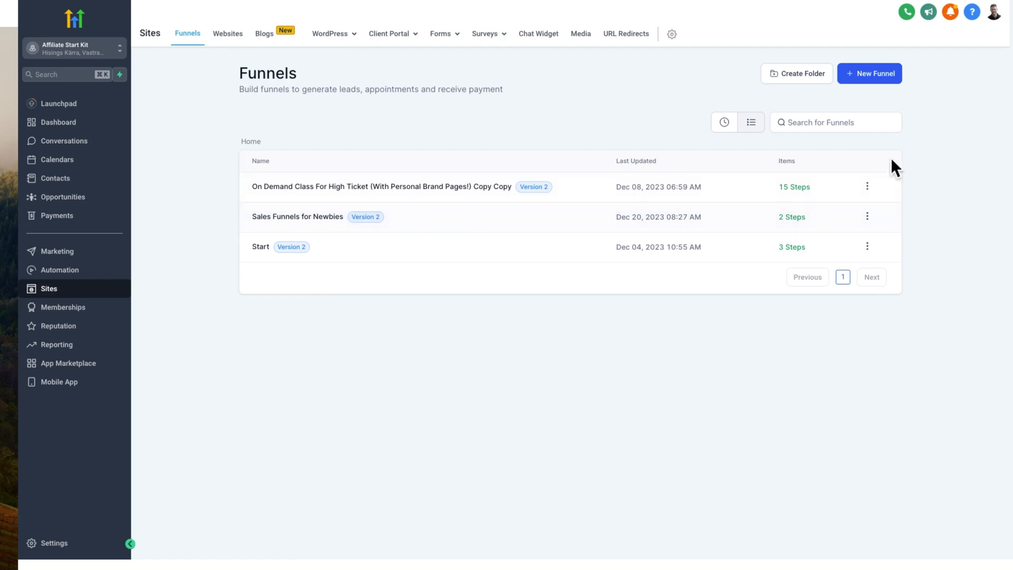
Create a new funnel from blank named YouTube and open it
left_click(868, 76)
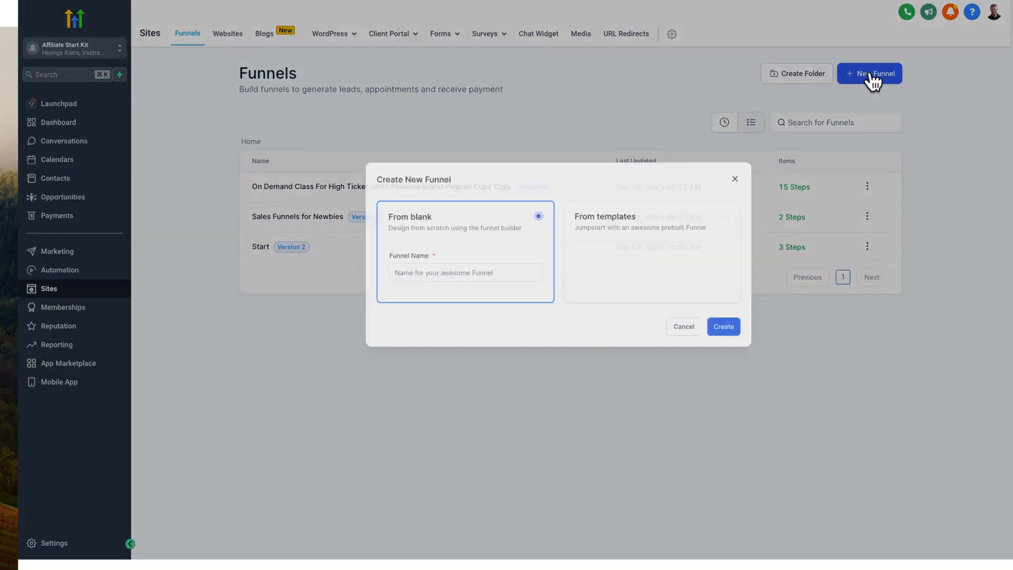
left_click(359, 295)
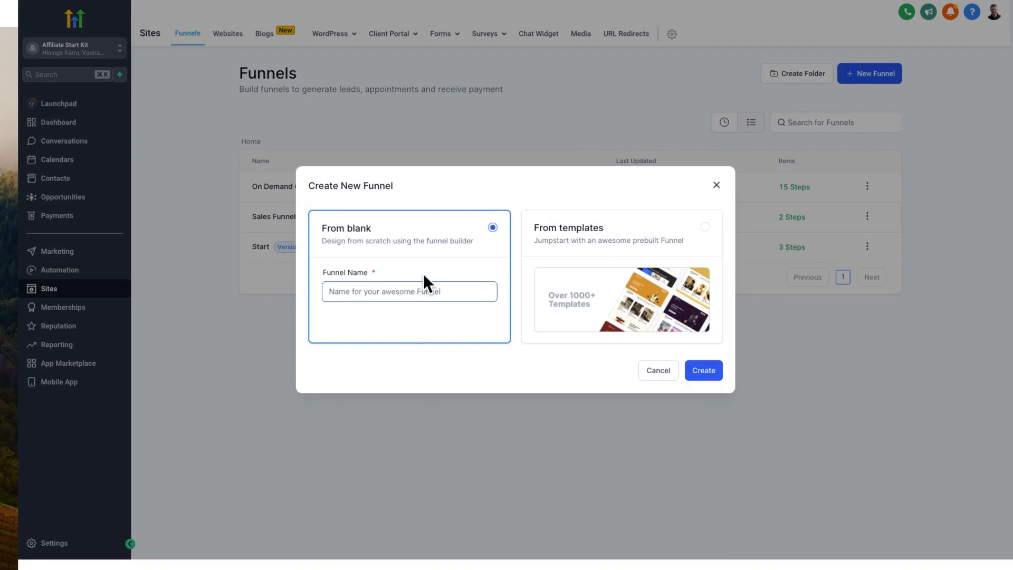
type("YouTube")
left_click(698, 370)
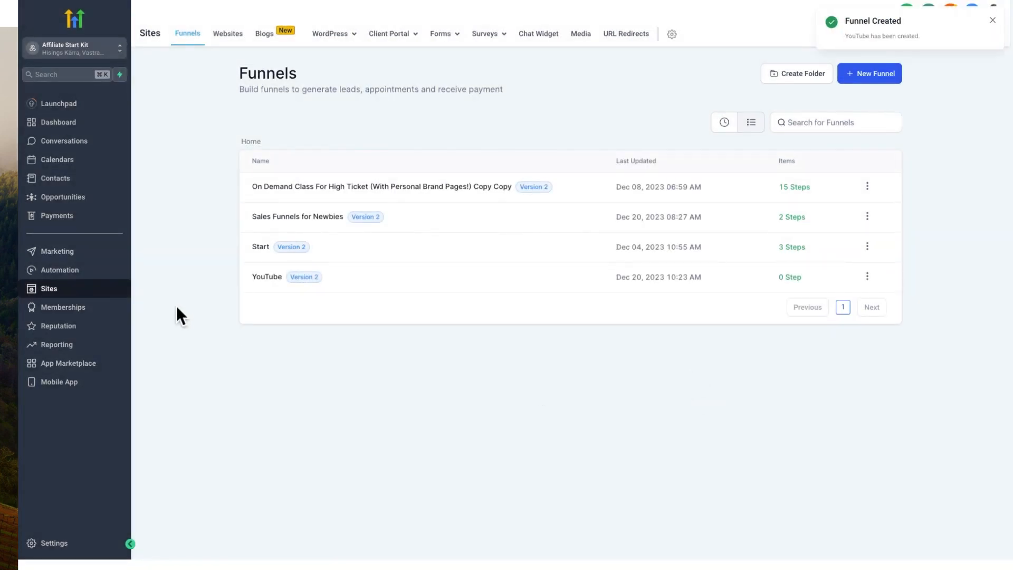
left_click(276, 279)
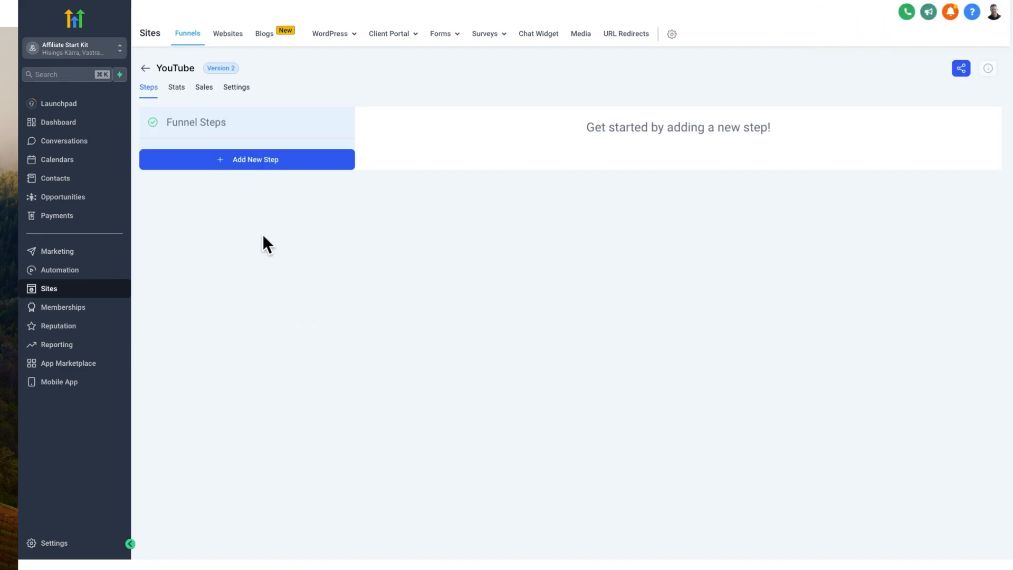
Review the YouTube funnel's stats, sales and settings, including its path, and return to the funnel steps
left_click(171, 89)
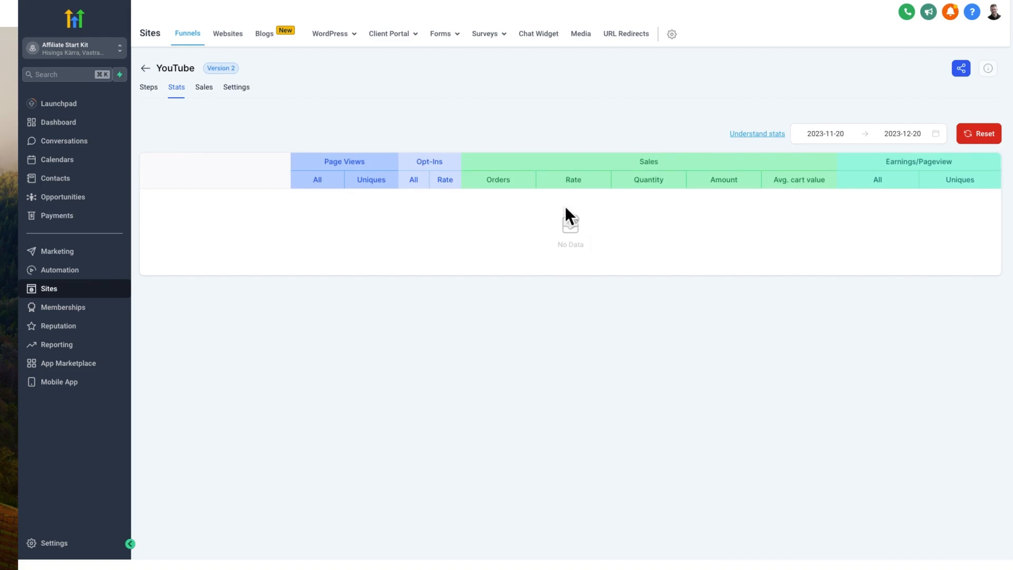
left_click(202, 89)
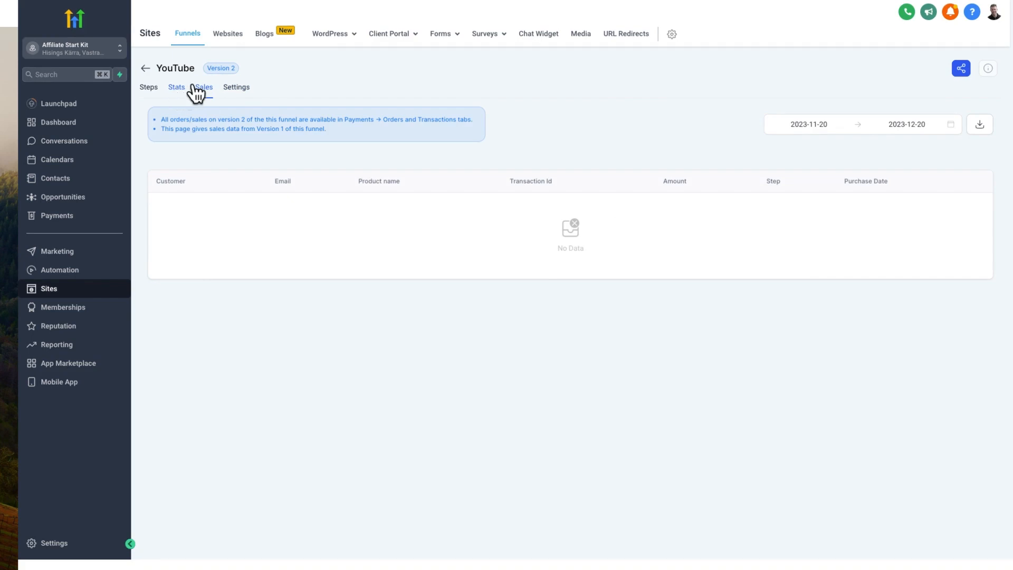
left_click(240, 91)
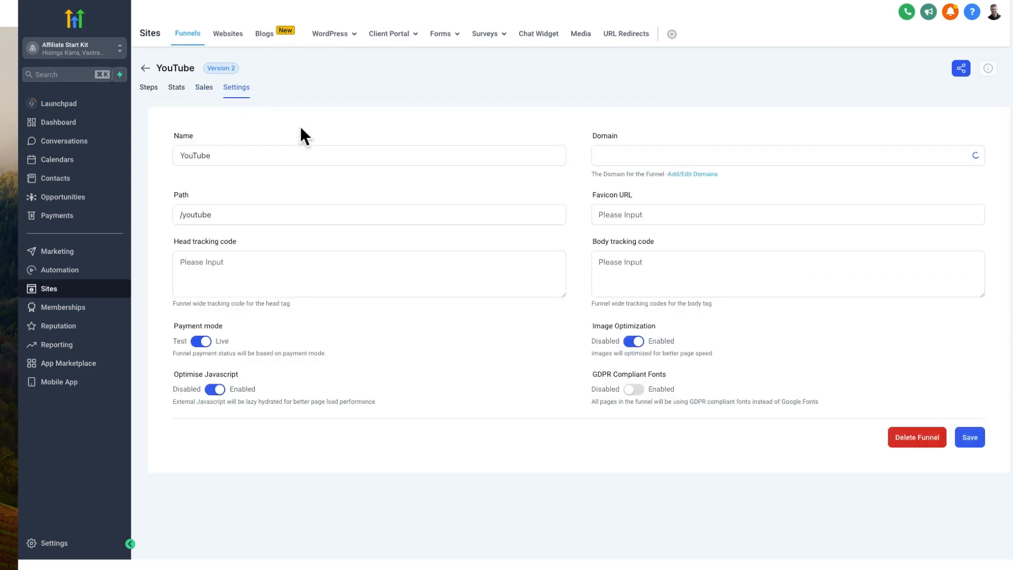
left_click(239, 216)
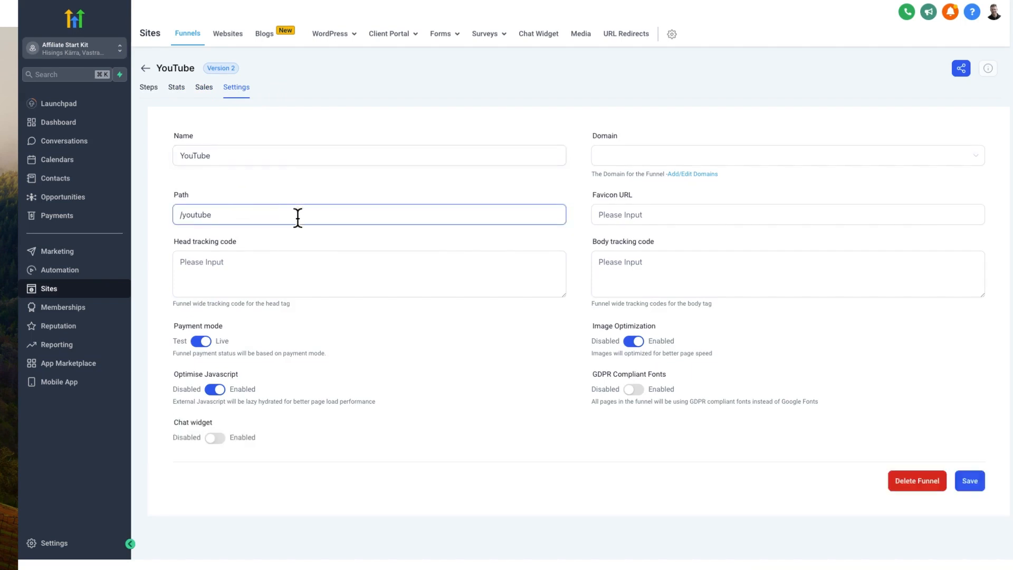
left_click(150, 93)
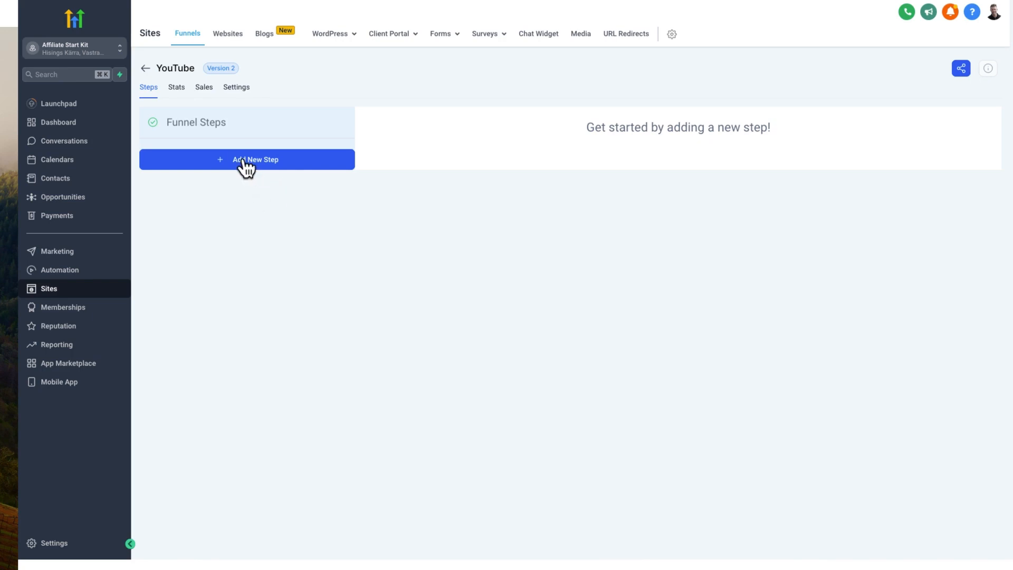
Add a funnel step named Start with the path start and create its control page from blank
left_click(245, 168)
left_click(460, 234)
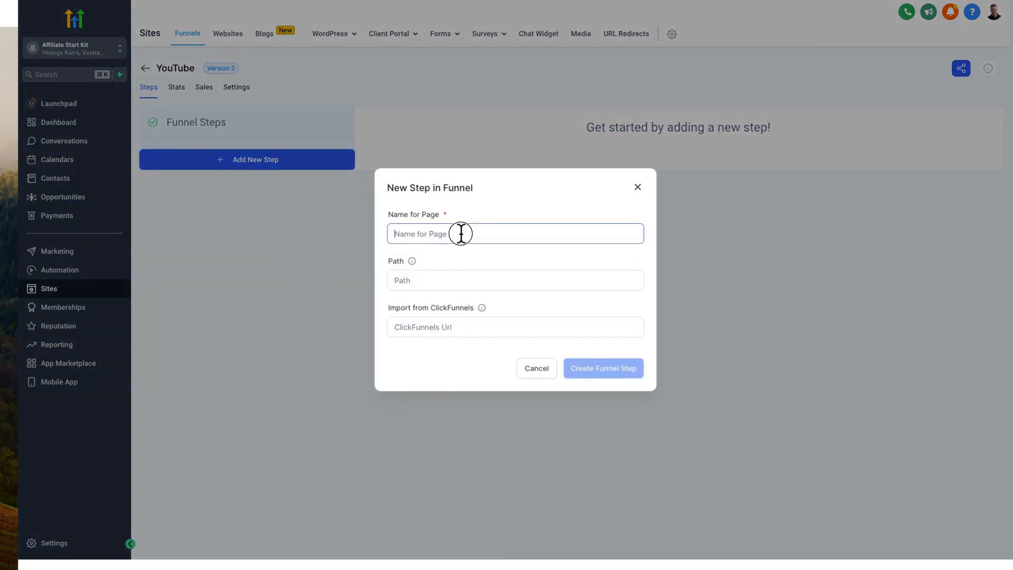
type("Start")
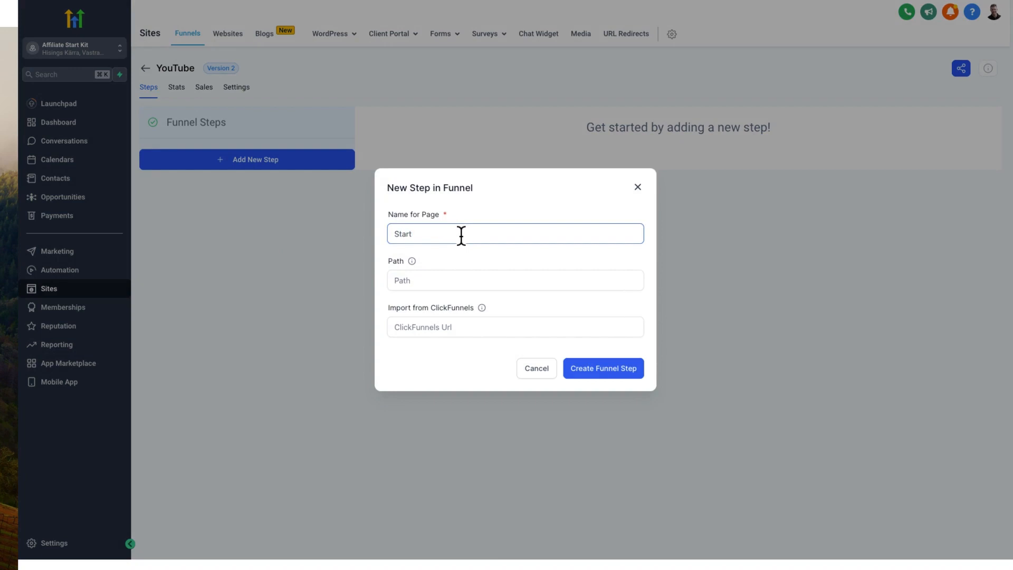
left_click(448, 280)
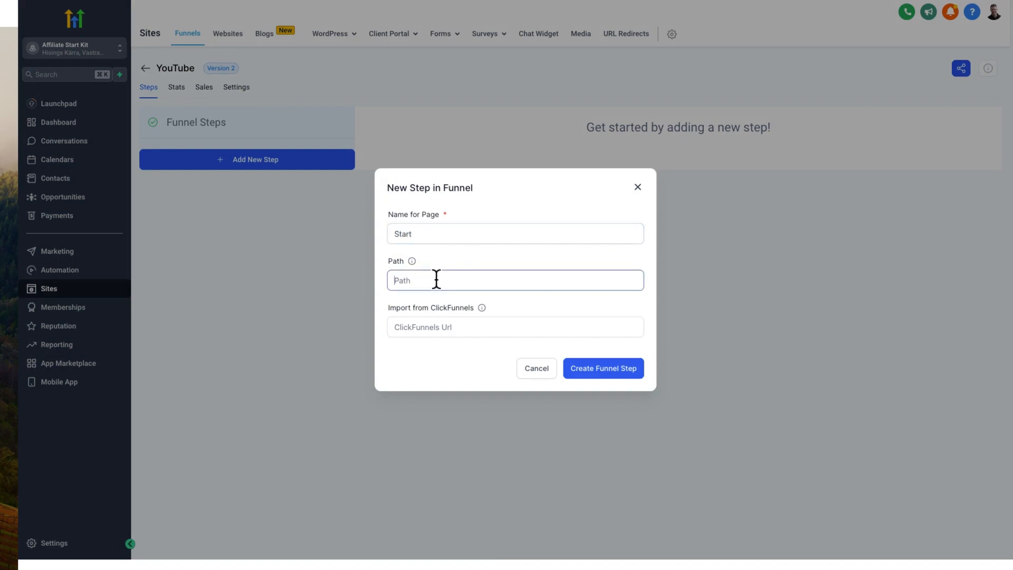
type("start")
left_click(601, 368)
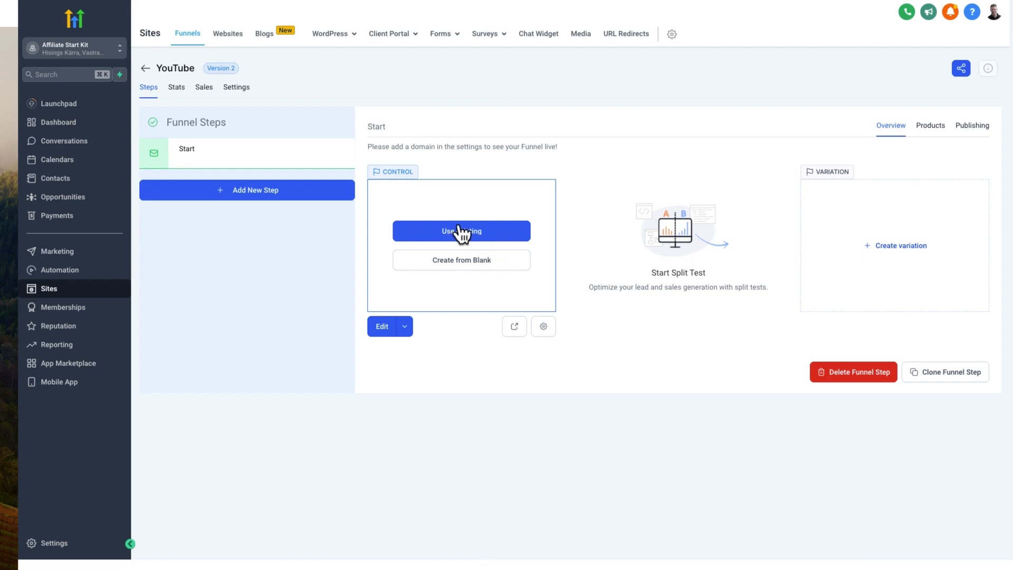
left_click(469, 258)
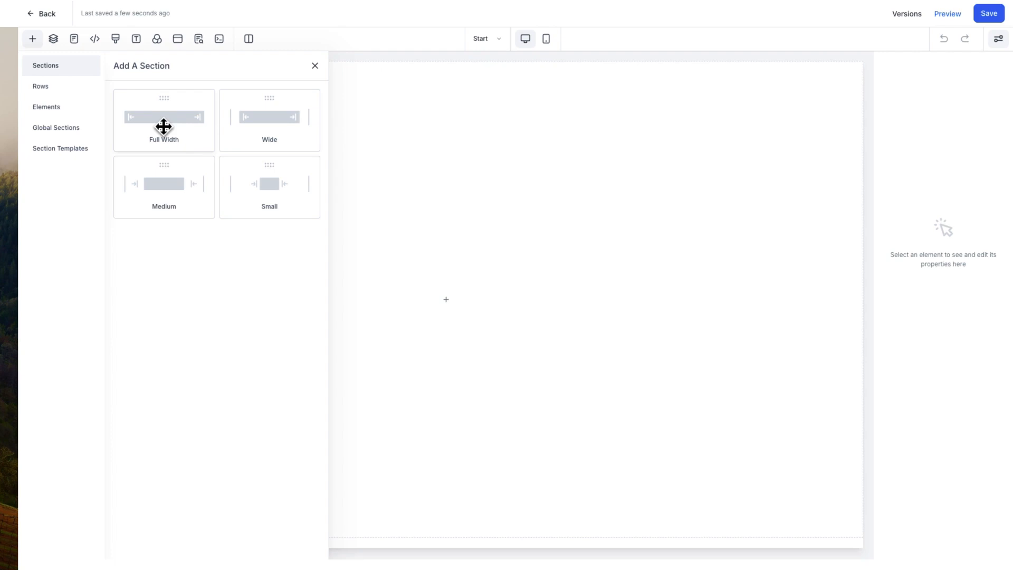
Add a full-width section to the blank page and put a 1-column row in it
left_click_drag(163, 126, 485, 106)
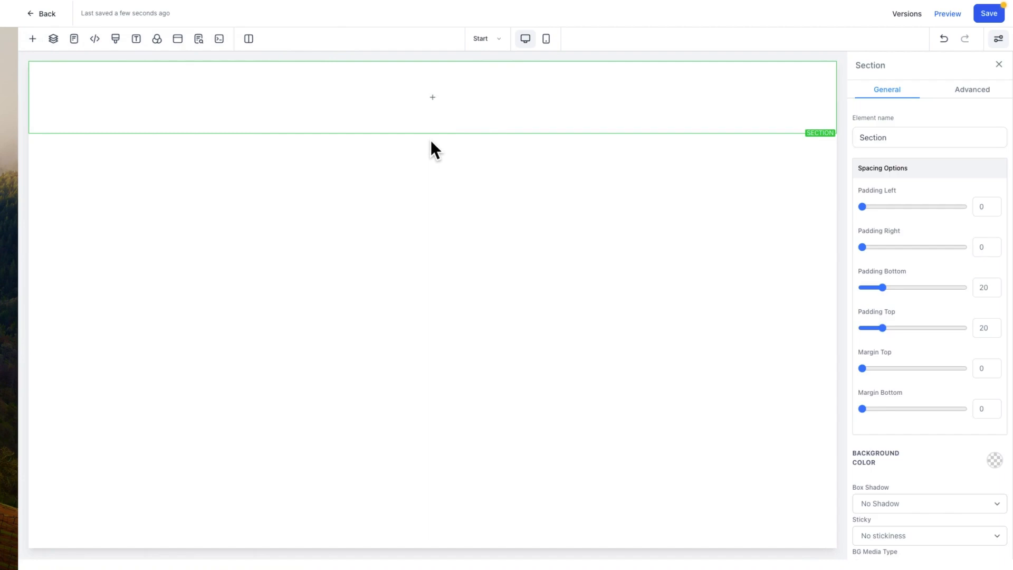
mouse_move(391, 97)
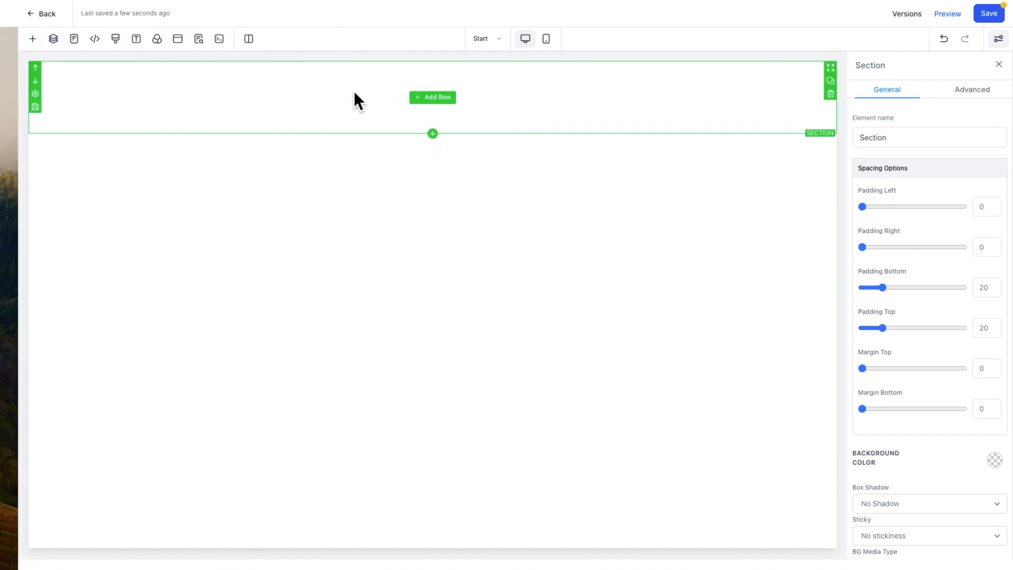
left_click(429, 97)
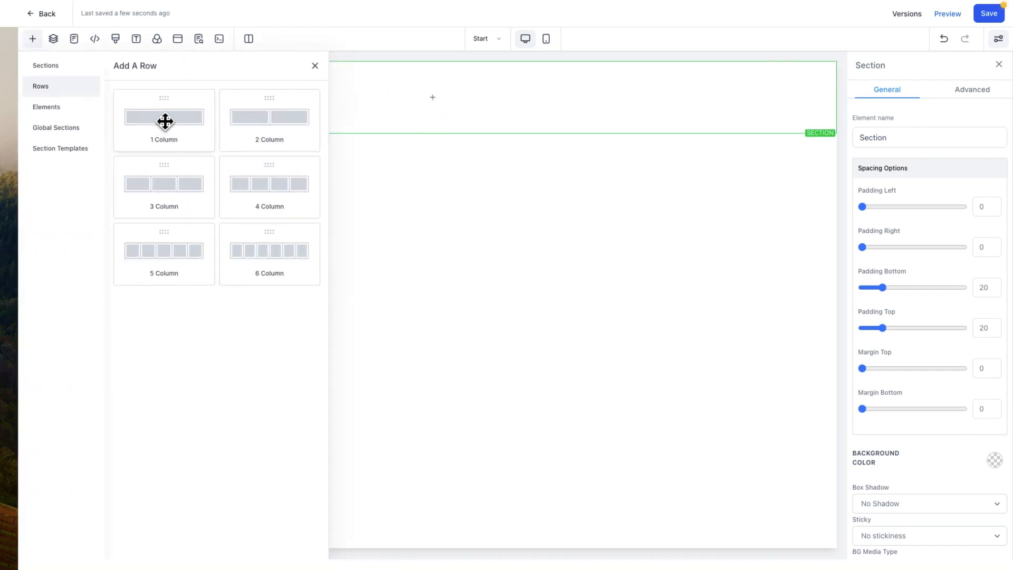
left_click(164, 122)
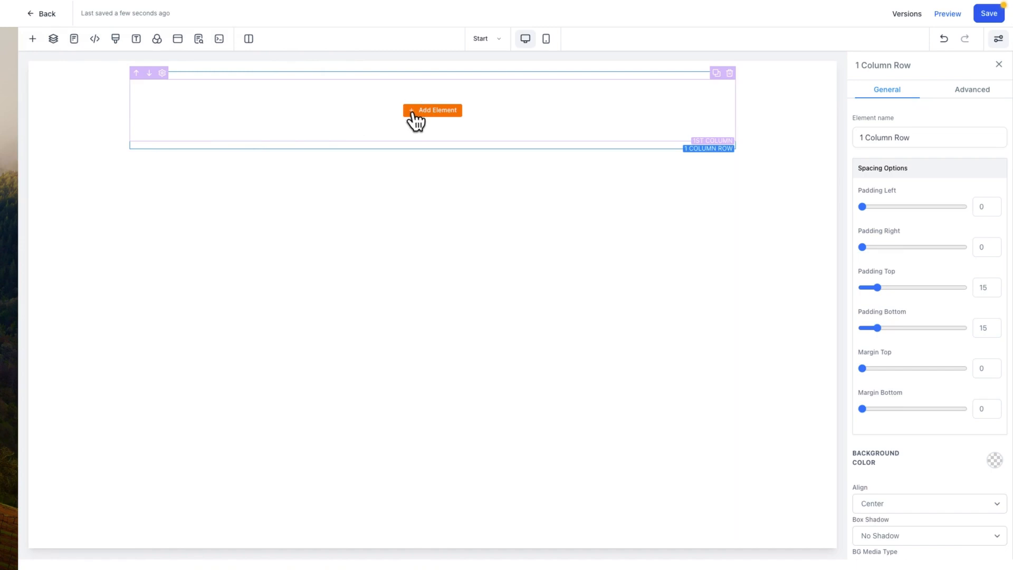
Add an Image element to the column of the new row
left_click(415, 112)
scroll(220, 245, "down", 3)
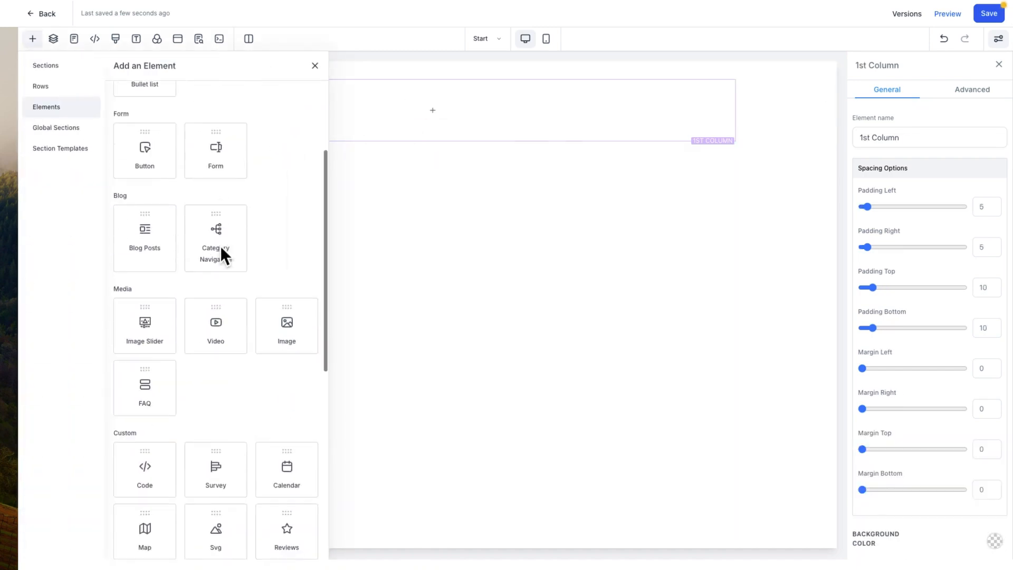
scroll(220, 245, "down", 1)
left_click(287, 277)
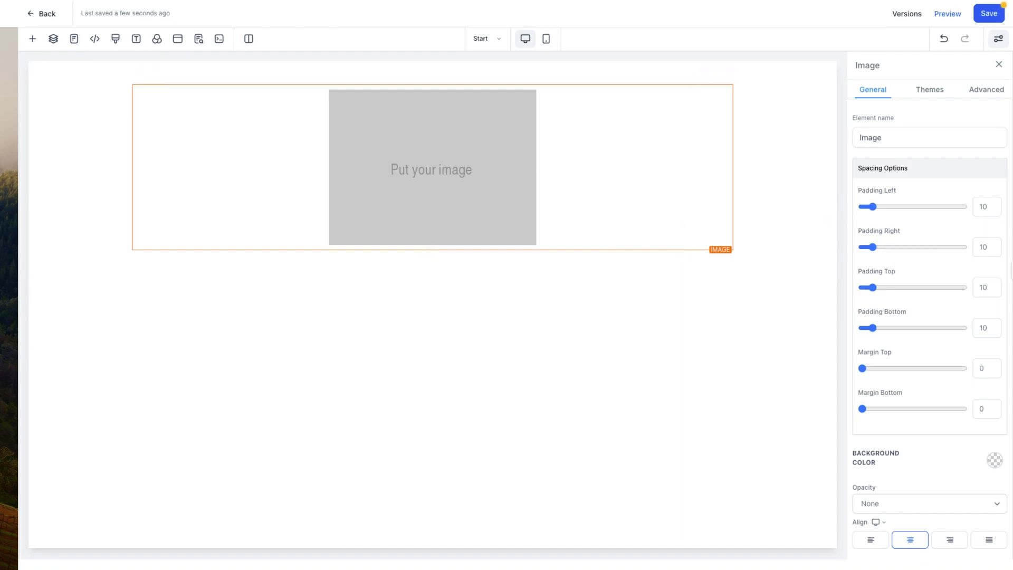
Set the image to AST Logo with text.png from the Web - Funnel media folder and its width to 200 px
scroll(938, 298, "down", 5)
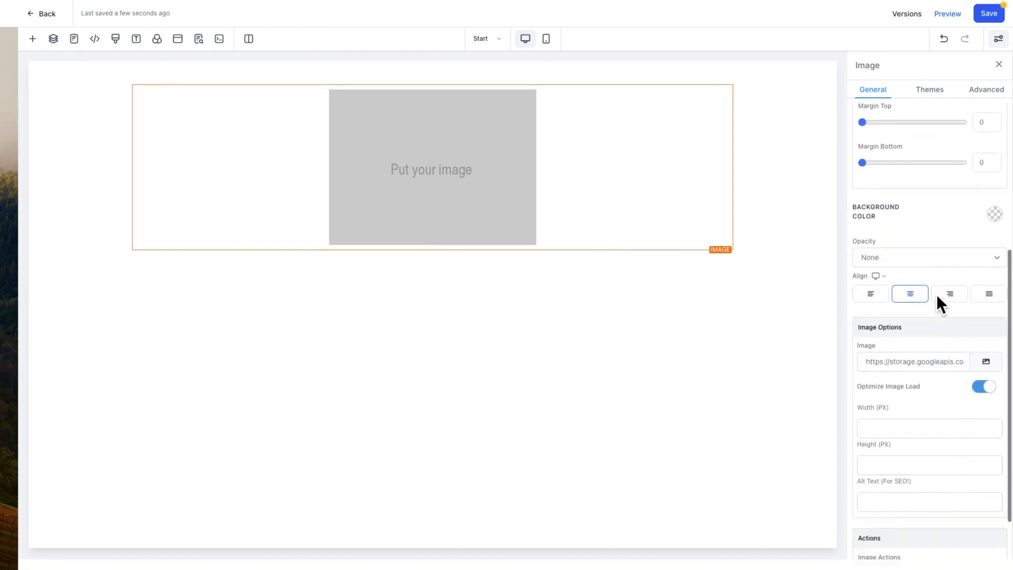
scroll(936, 293, "down", 1)
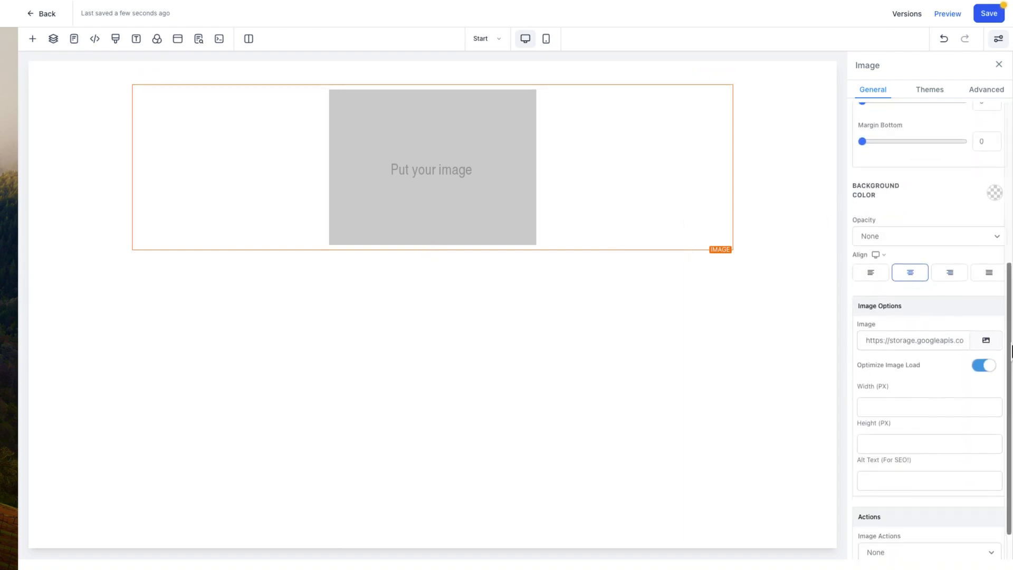
left_click(984, 340)
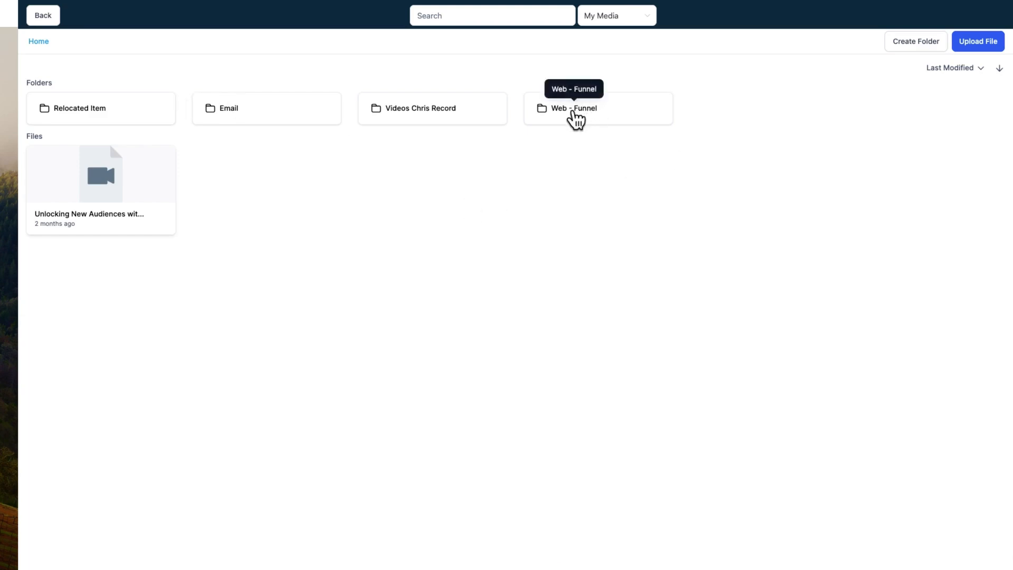
double_click(576, 121)
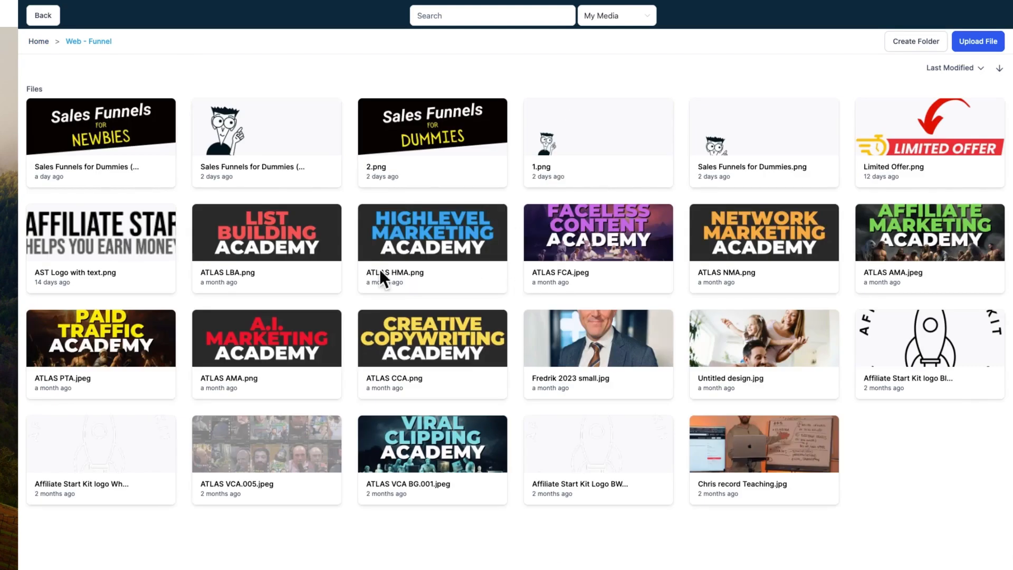
left_click(100, 240)
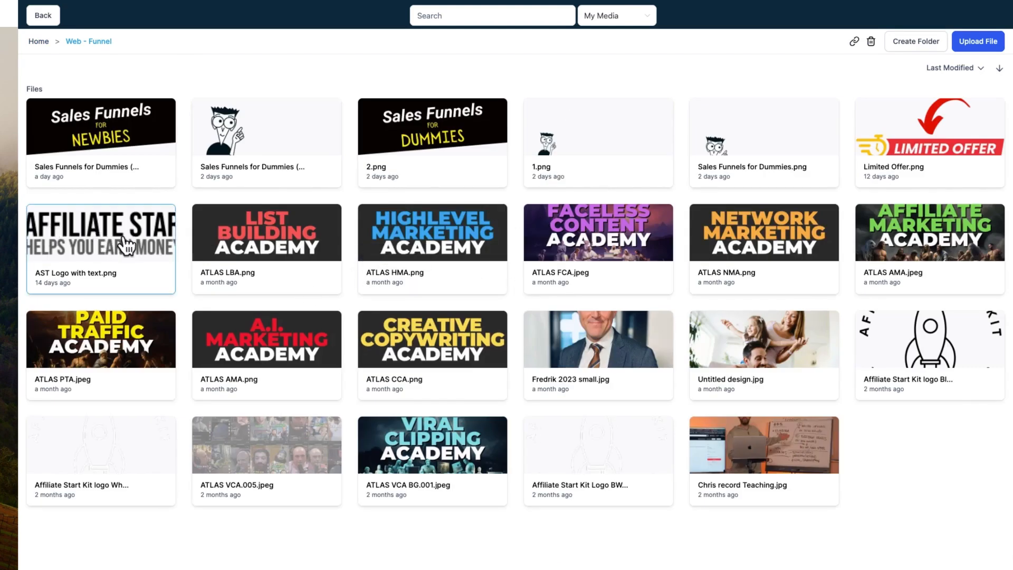
double_click(77, 230)
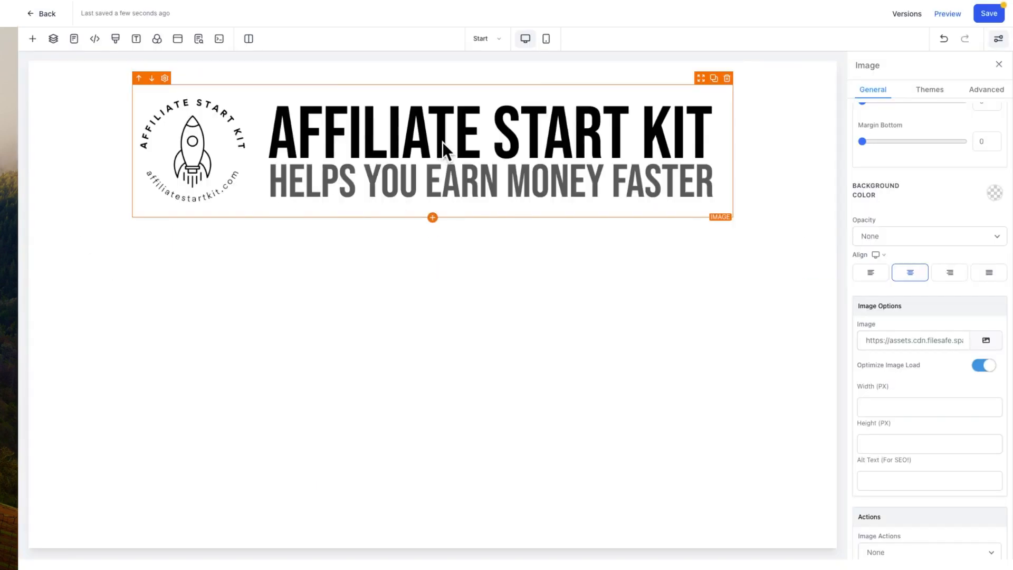
left_click(882, 408)
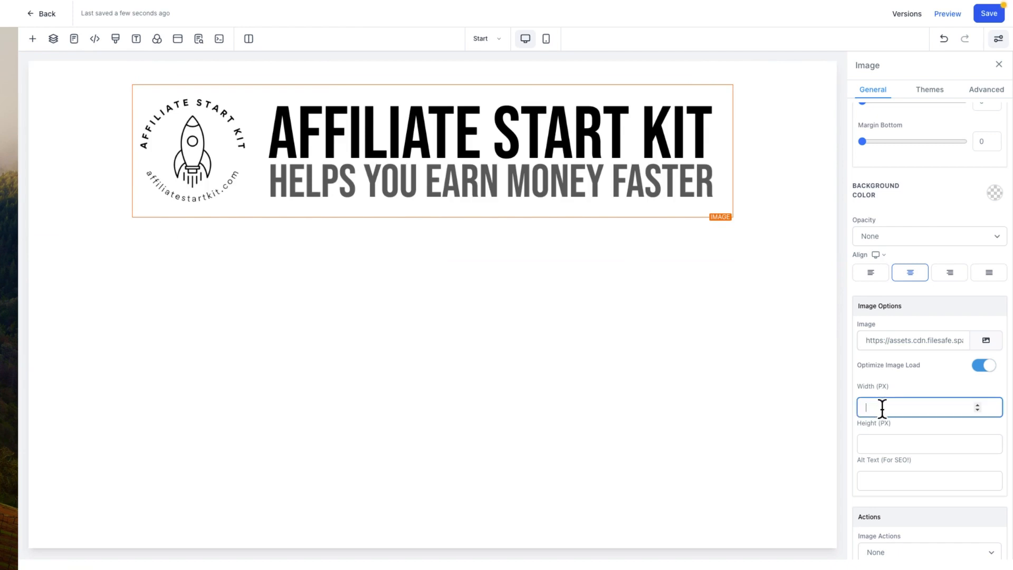
type("200")
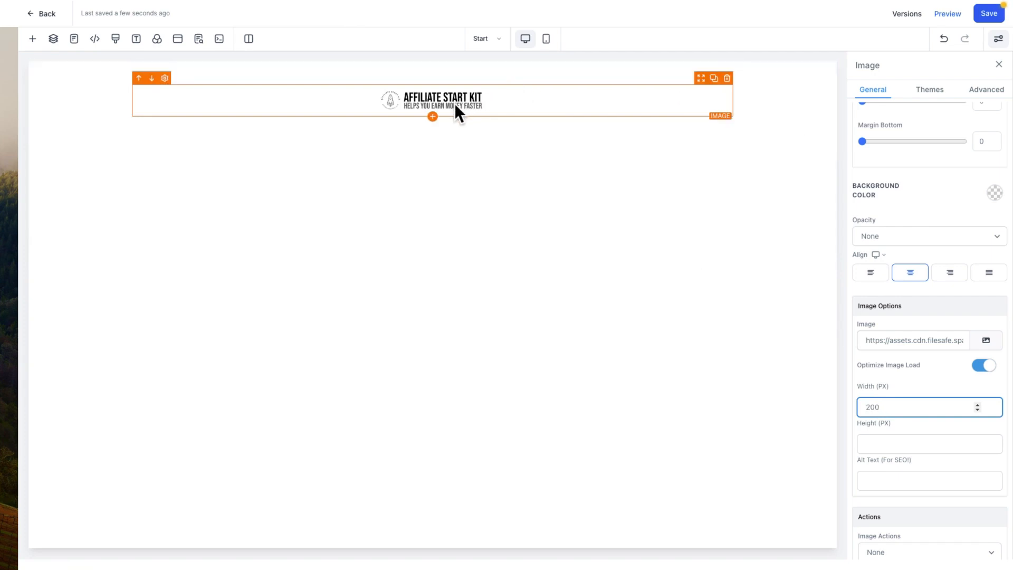
Set the logo section's top padding to 0 and its bottom padding to 18
left_click(463, 68)
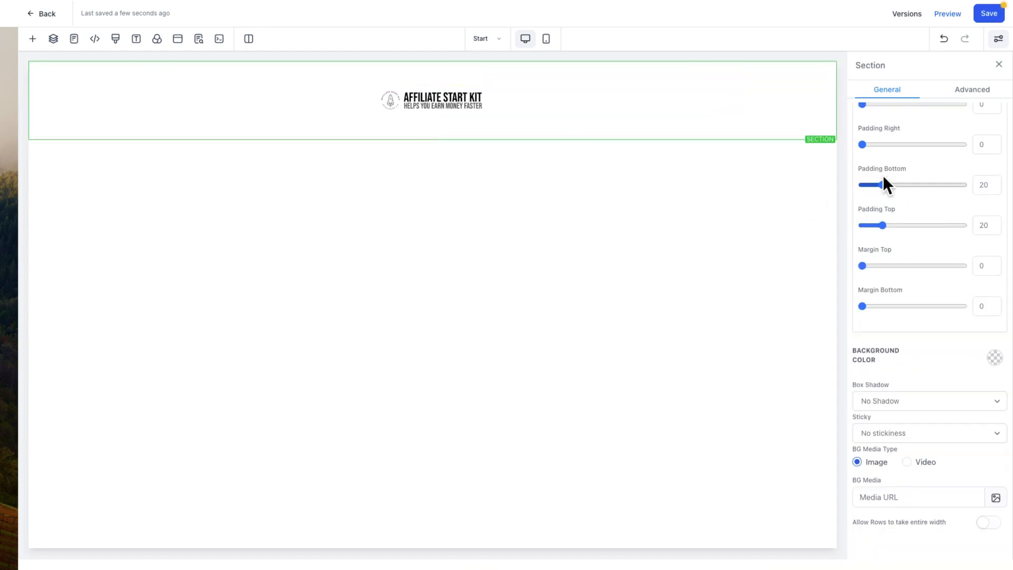
mouse_move(882, 185)
left_mouse_down()
mouse_move(864, 185)
mouse_move(882, 185)
left_mouse_up()
left_click_drag(882, 225, 853, 227)
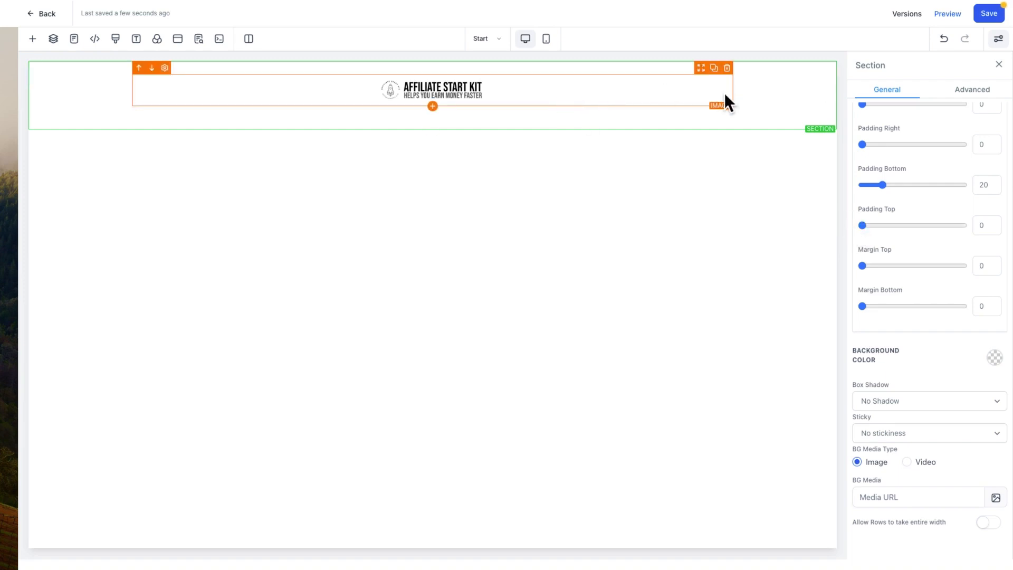
left_click_drag(882, 185, 843, 190)
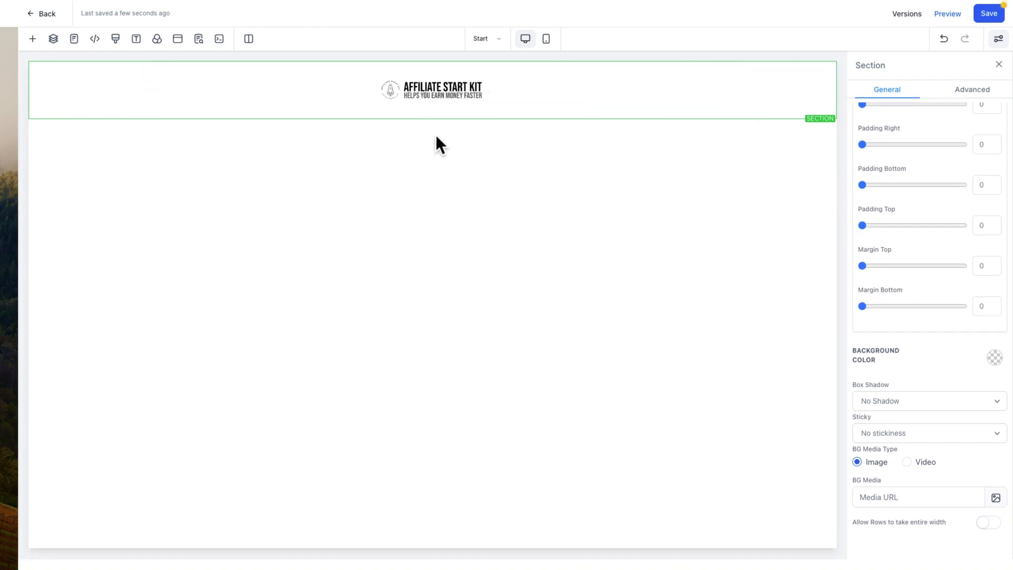
mouse_move(432, 119)
left_click_drag(863, 182, 881, 182)
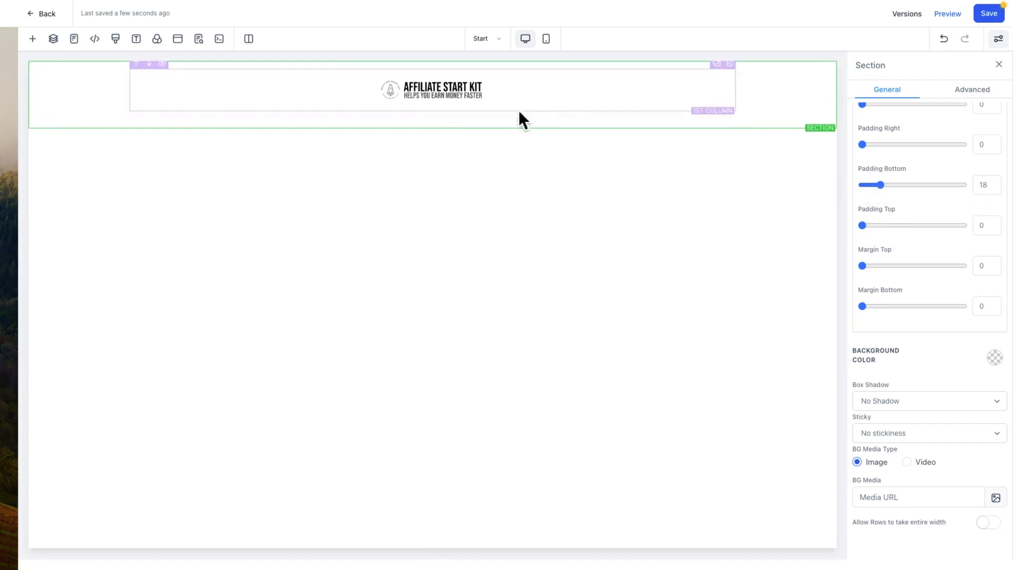
Add a full-width section below the logo section and switch the page to the mobile view
left_click(433, 129)
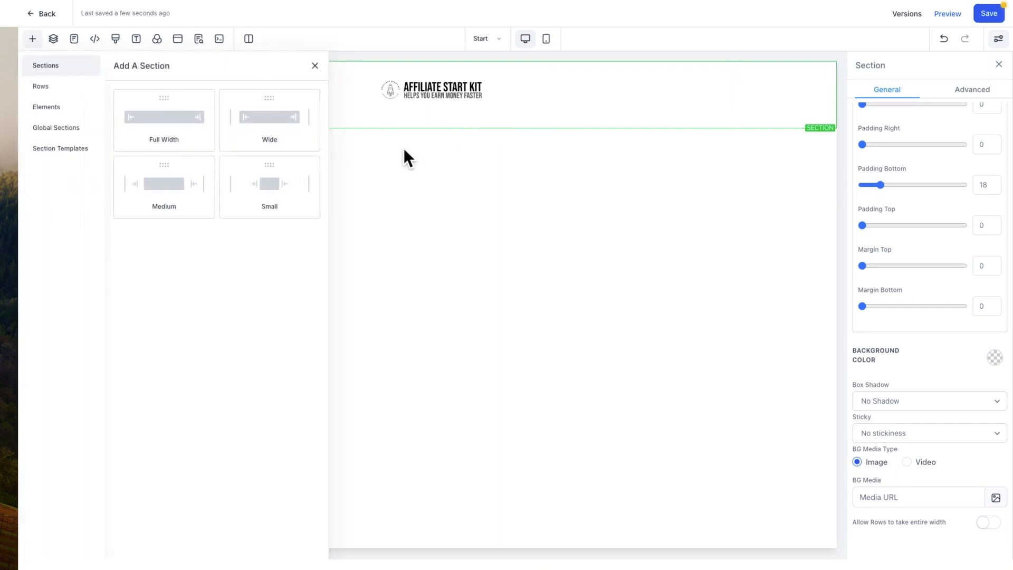
left_click(163, 127)
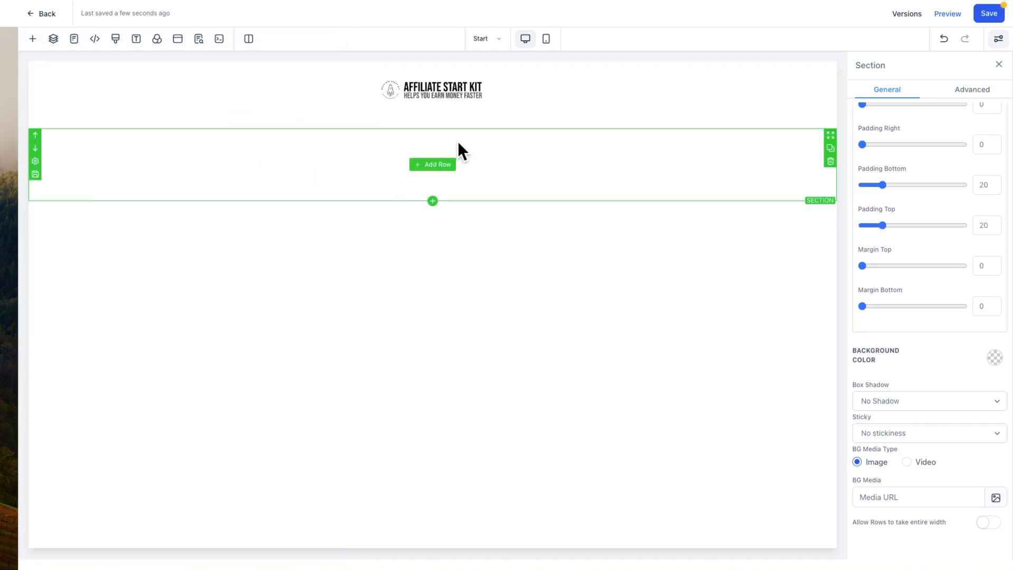
left_click(547, 42)
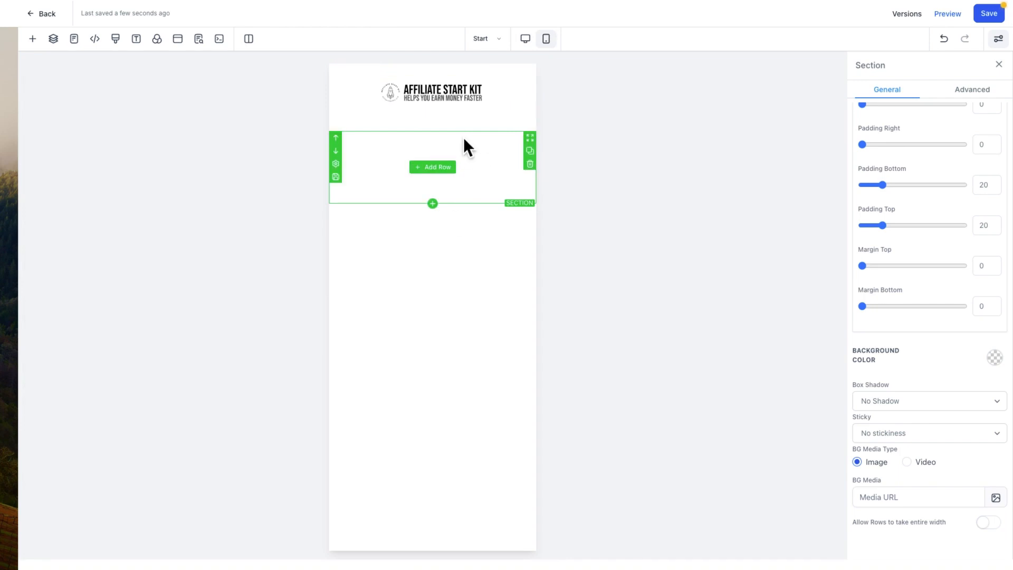
Switch the page back to the desktop view and add a two-column row to the new full-width section
left_click(526, 41)
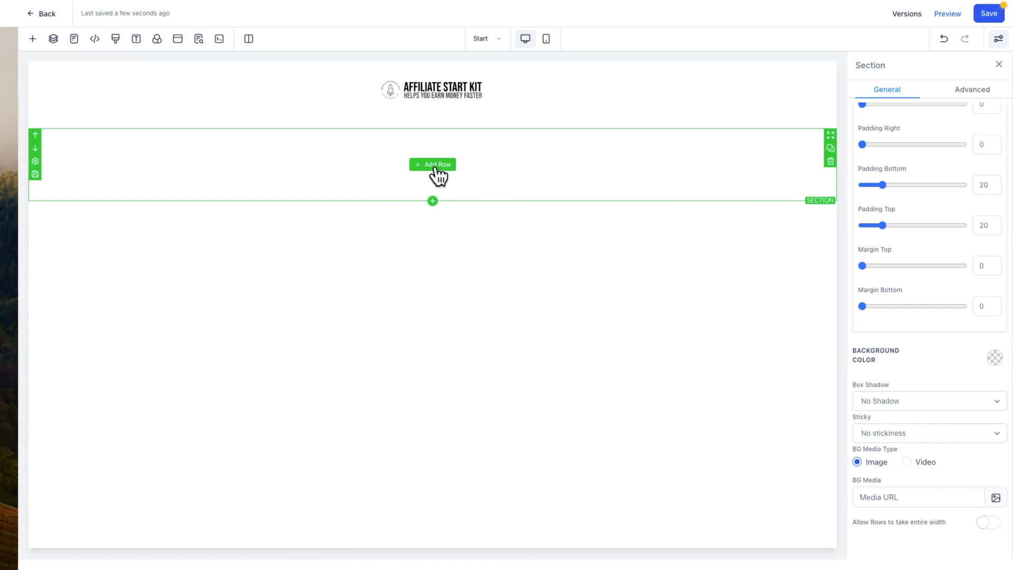
left_click(436, 169)
left_click(278, 125)
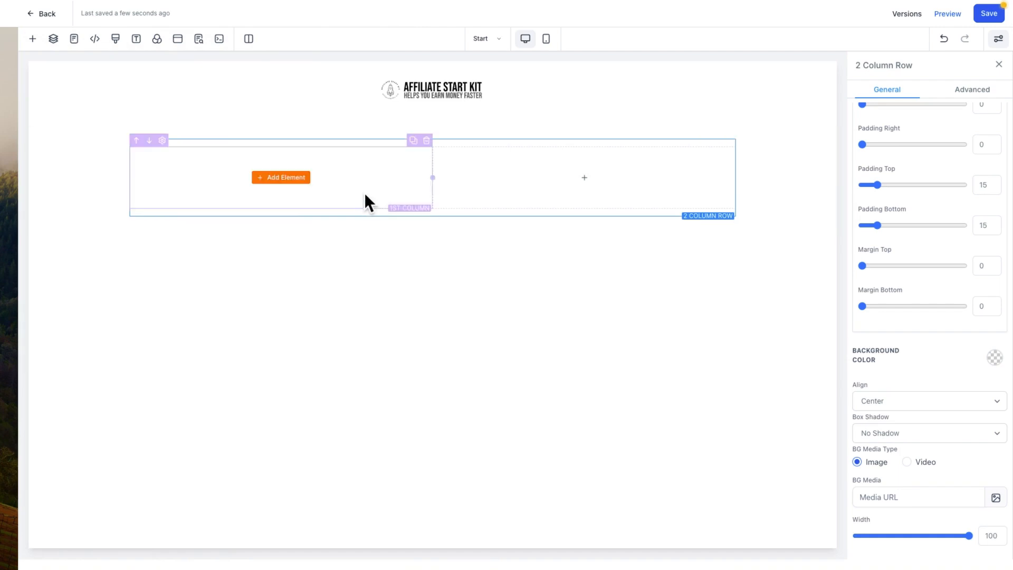
Upload Happy family.jpg to the Web - Funnel media folder and set it as the section's background image with Full Center (Parallax) and Half Fade
left_click(762, 177)
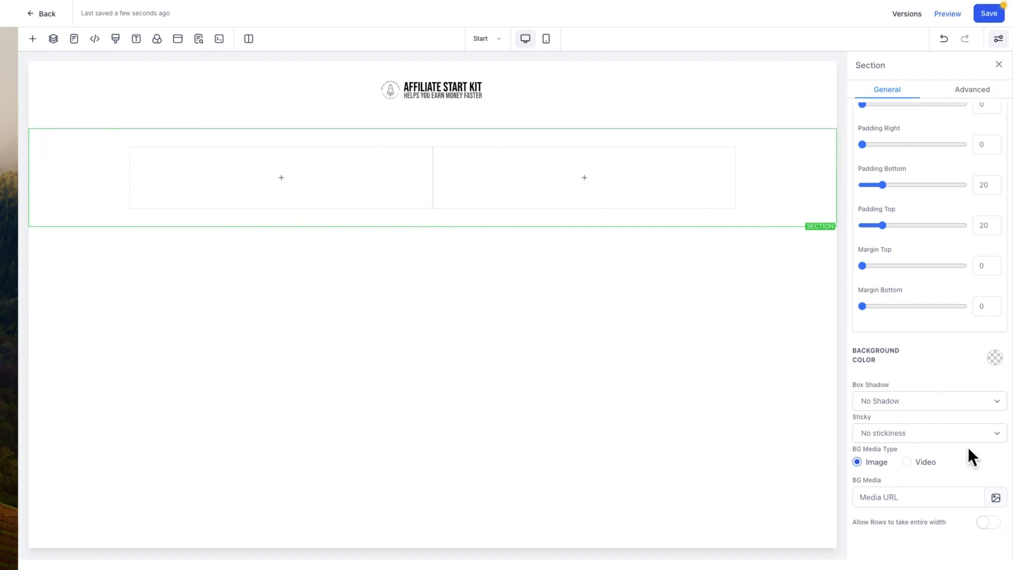
left_click(996, 497)
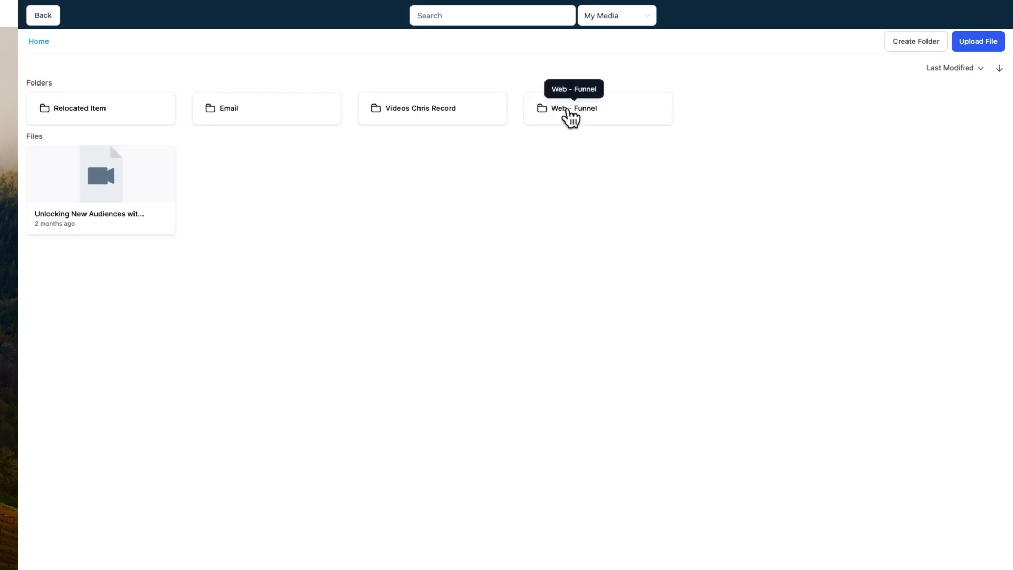
left_click(567, 108)
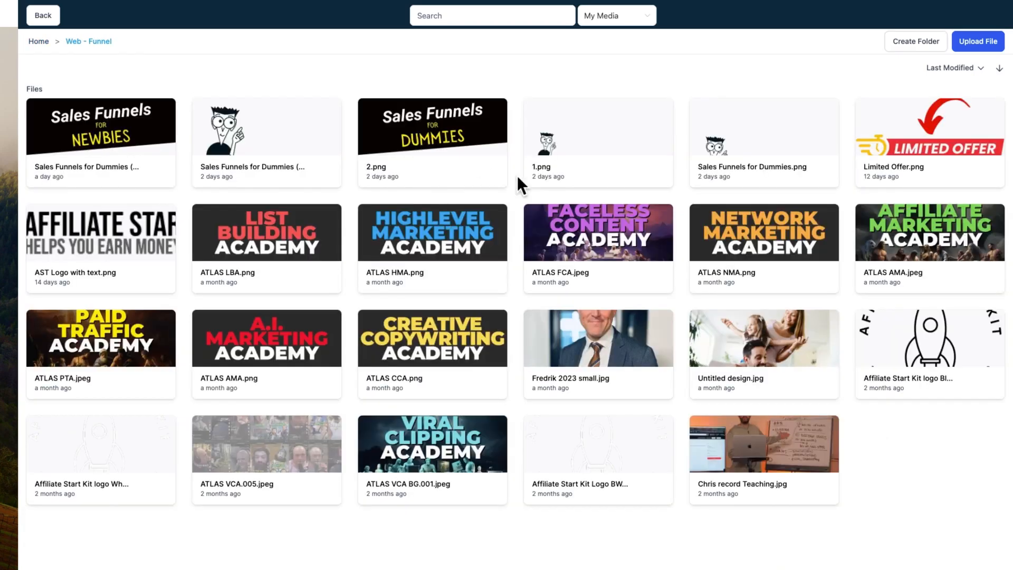
left_click(977, 42)
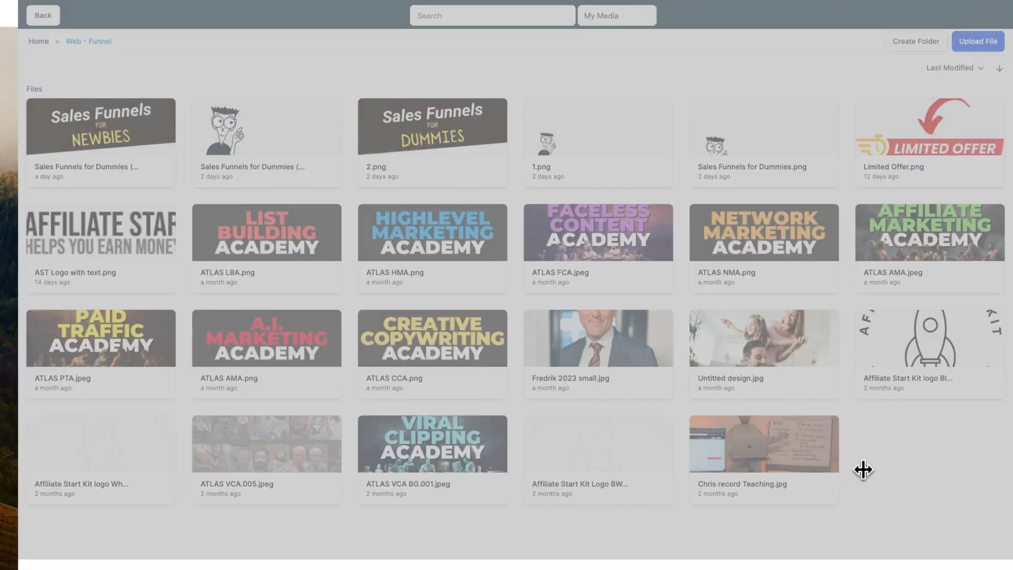
left_click(821, 486)
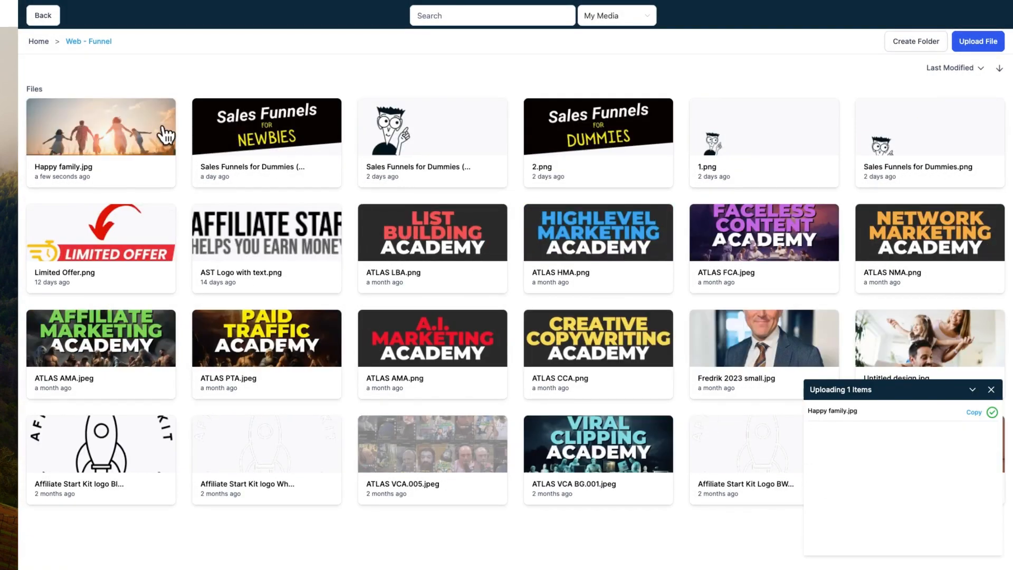
left_click(108, 121)
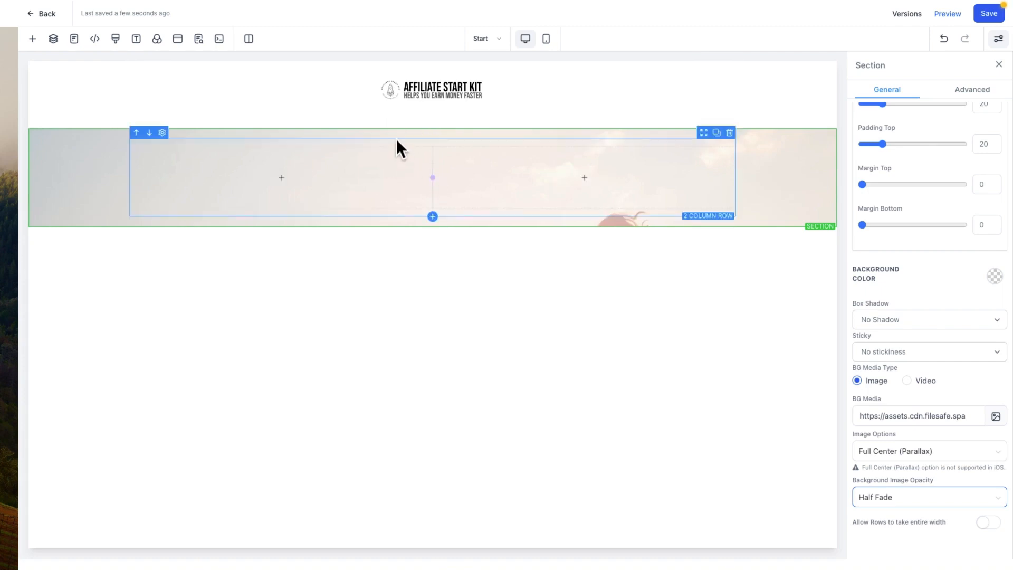
Add a one-column row below the two-column row in the family photo section
left_click(433, 216)
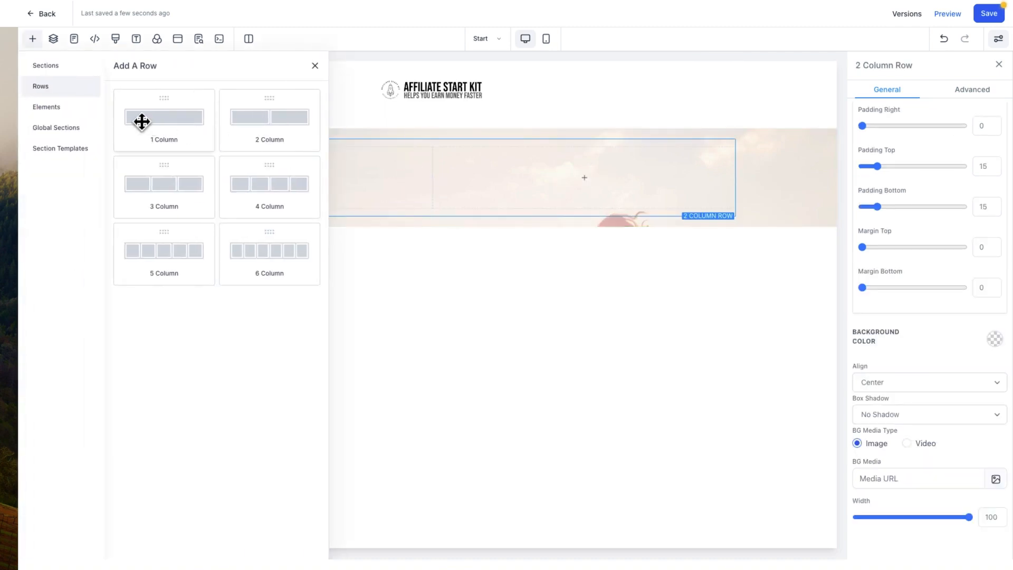
left_click(141, 122)
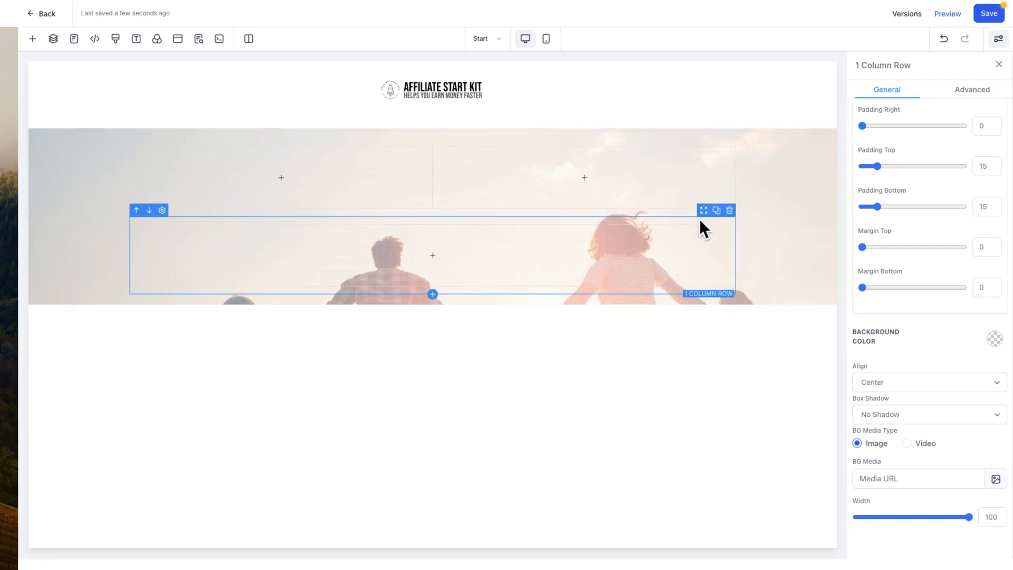
left_click_drag(703, 211, 704, 176)
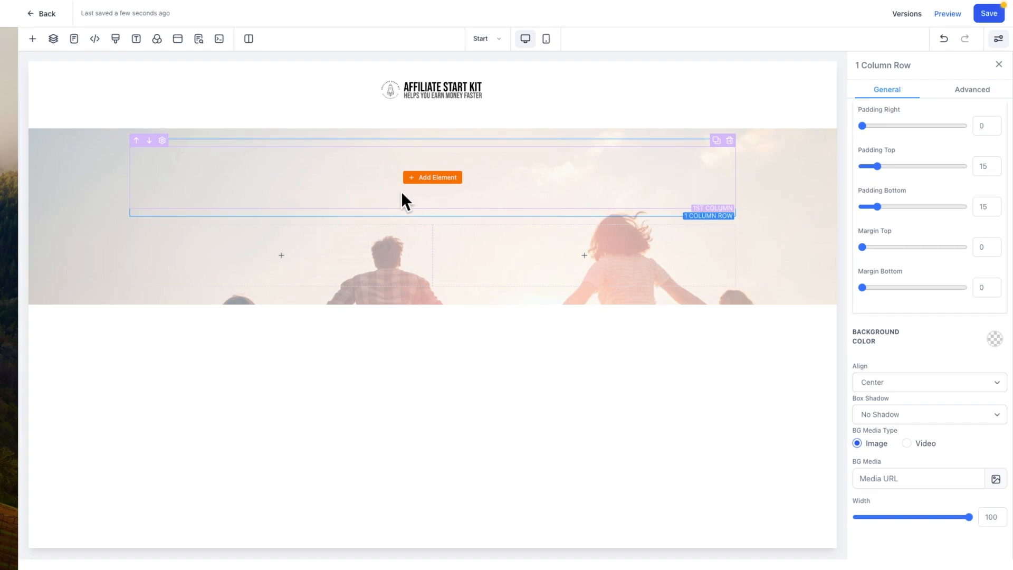
left_click(149, 141)
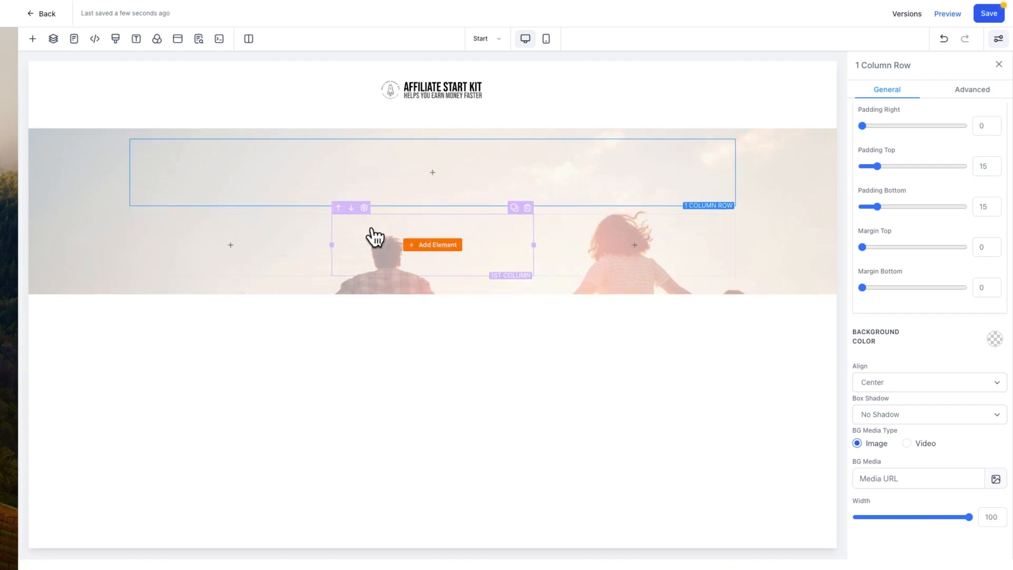
left_click(944, 39)
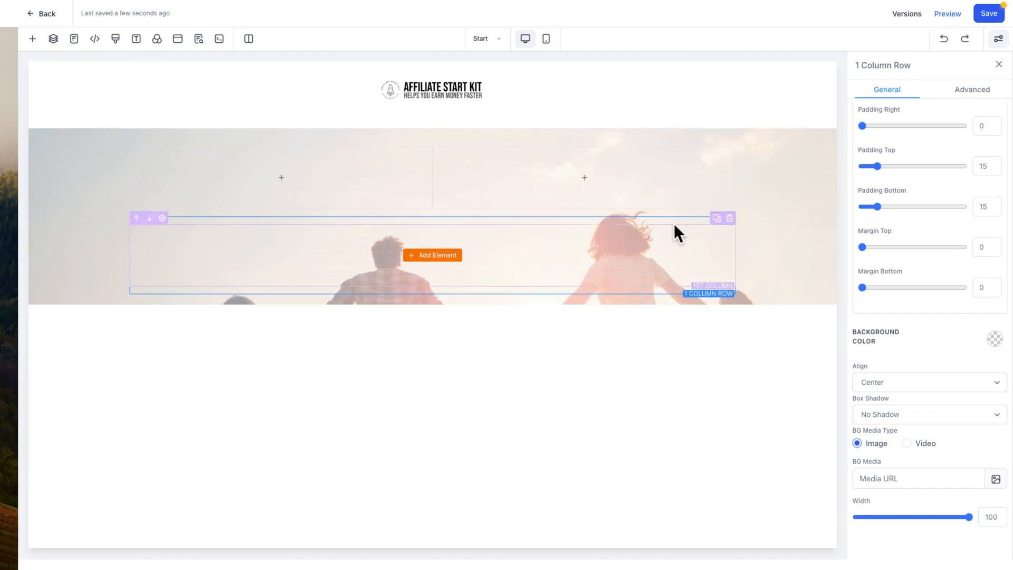
Move the one-column row above the two-column row and add a Headline element to its column
left_click_drag(703, 210, 707, 159)
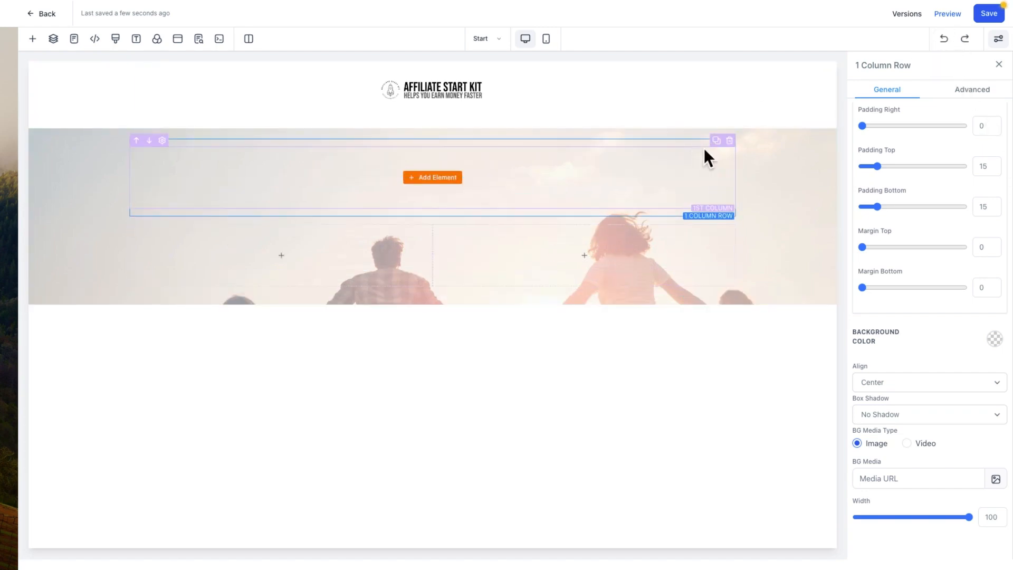
left_click(433, 178)
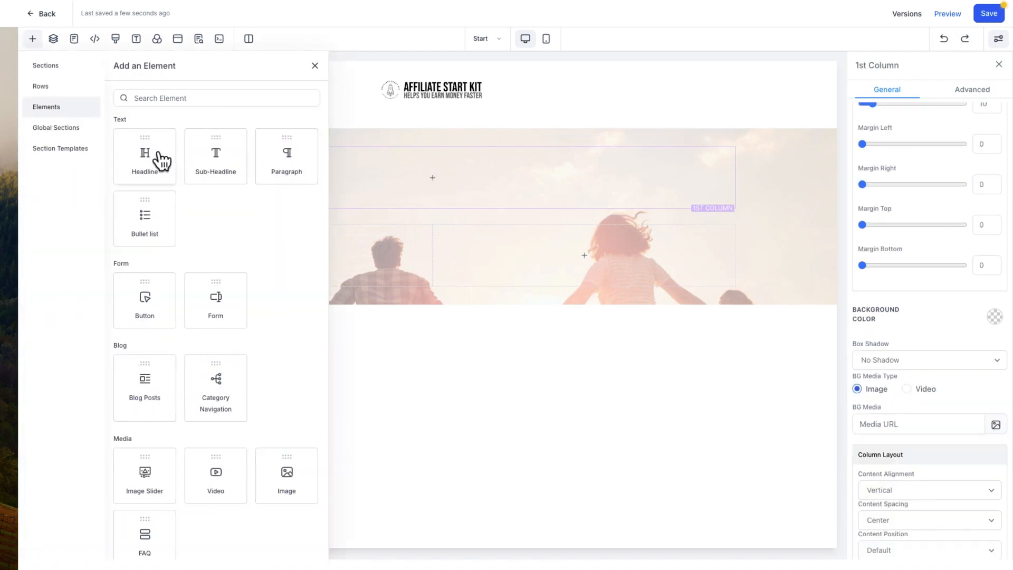
left_click(148, 153)
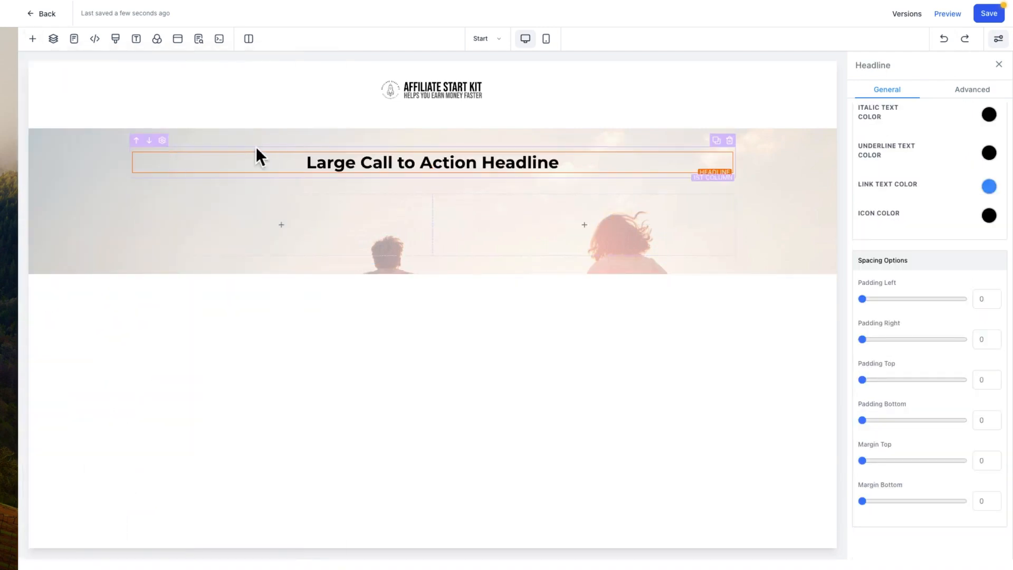
Set the page's headline font to Bebas Neue and select the whole text of the new headline
left_click_drag(308, 158, 326, 161)
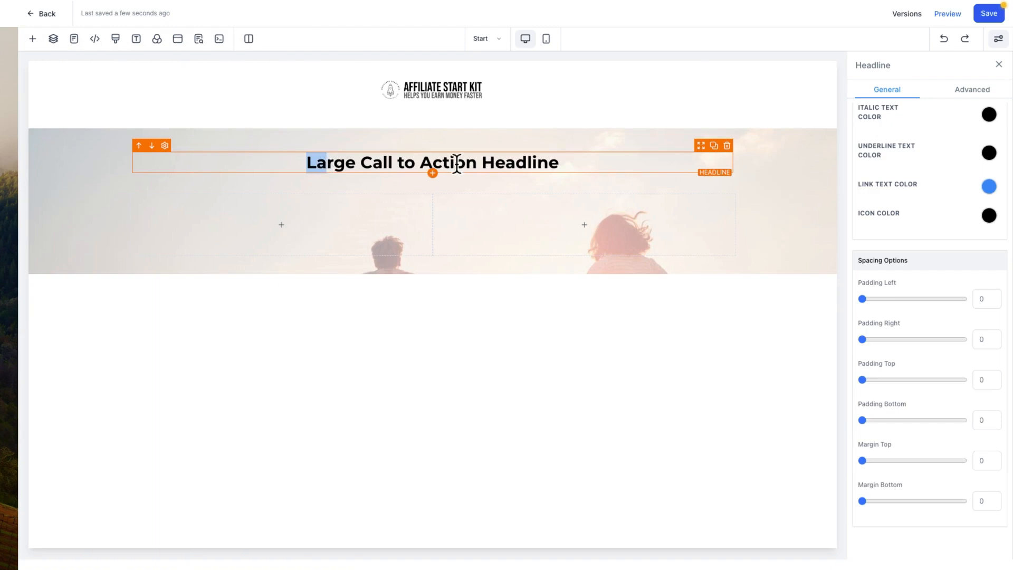
left_click(134, 41)
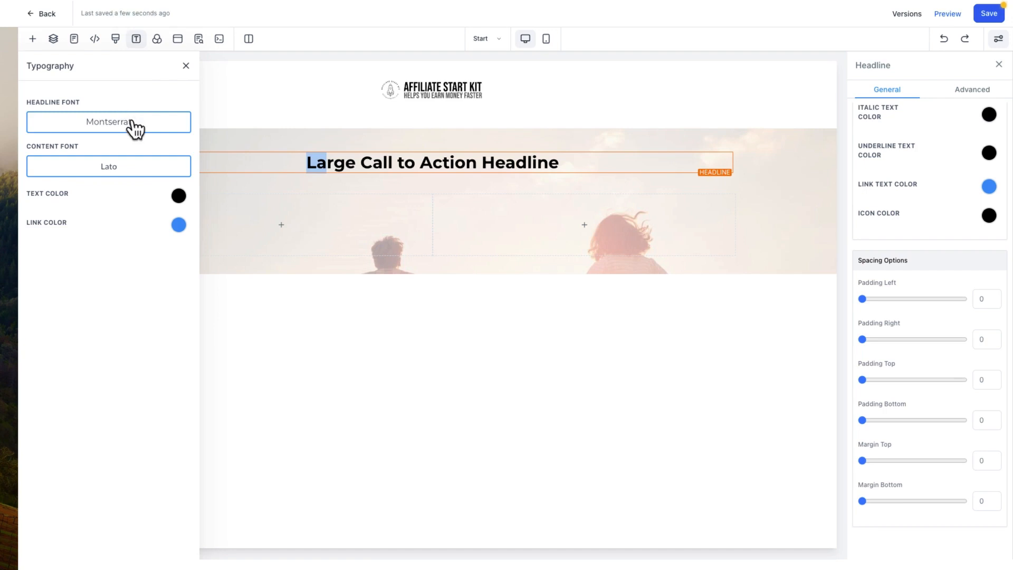
left_click(135, 127)
left_click(426, 262)
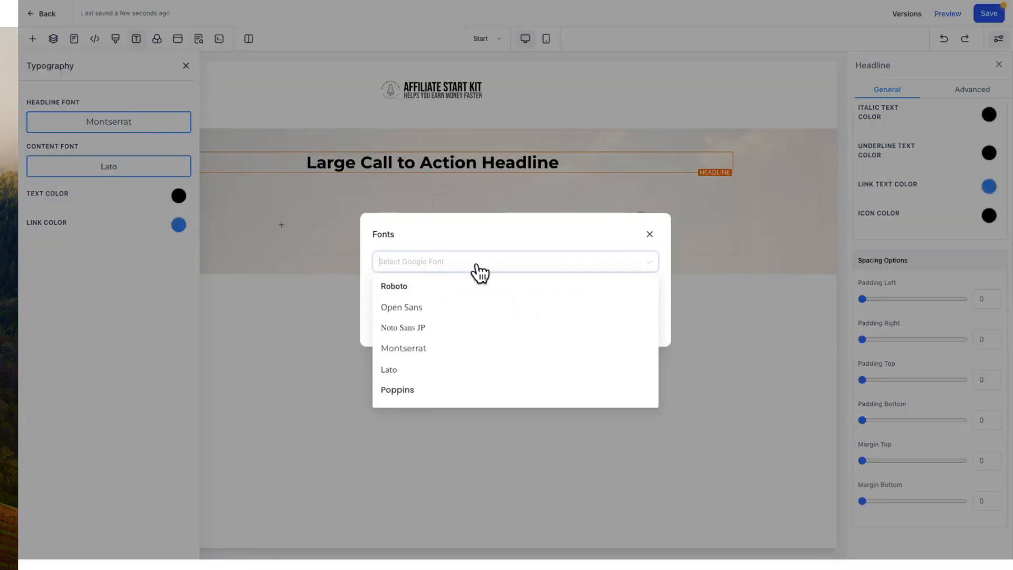
scroll(555, 335, "down", 5)
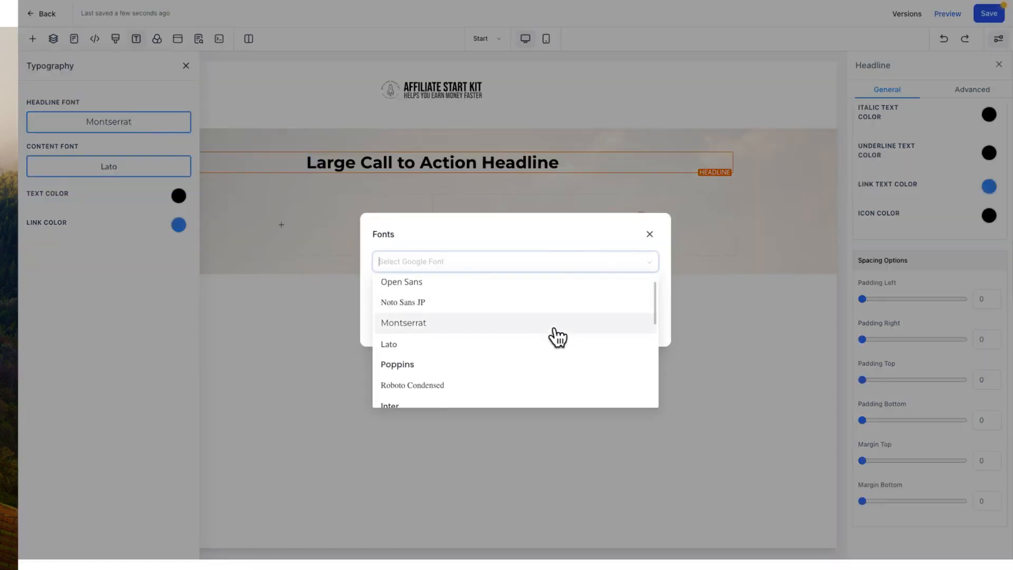
scroll(557, 336, "up", 10)
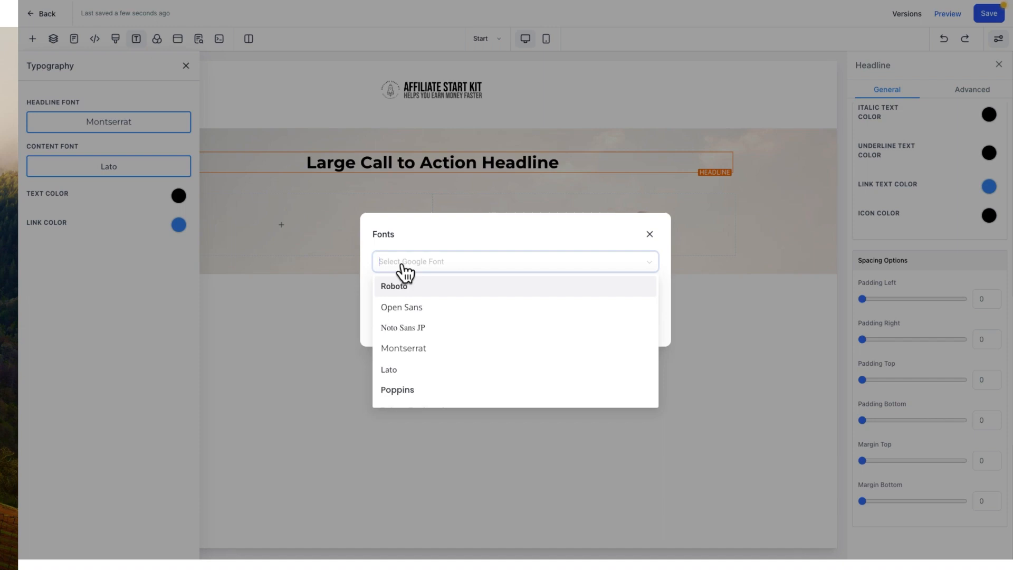
type("BEB")
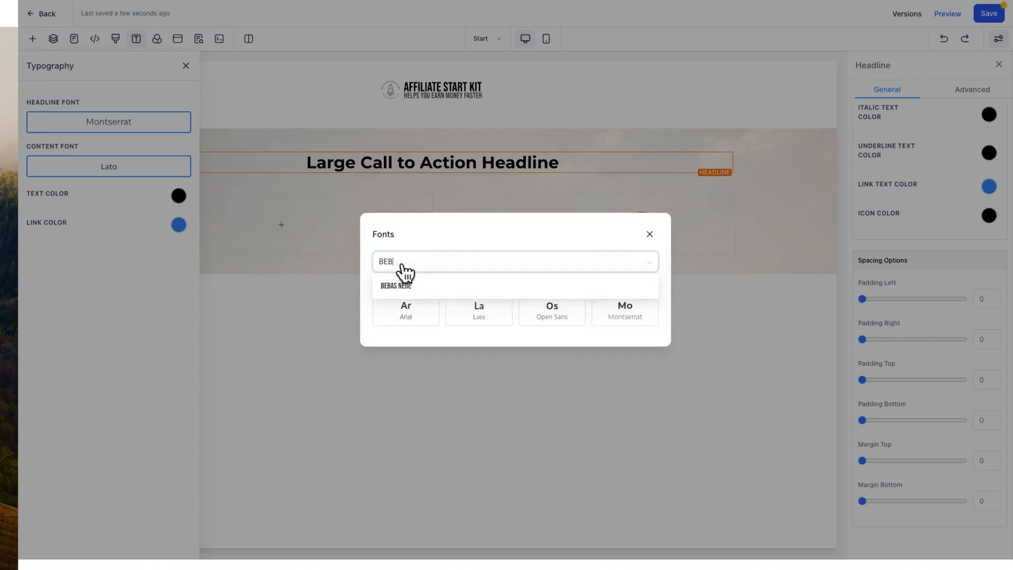
left_click(393, 287)
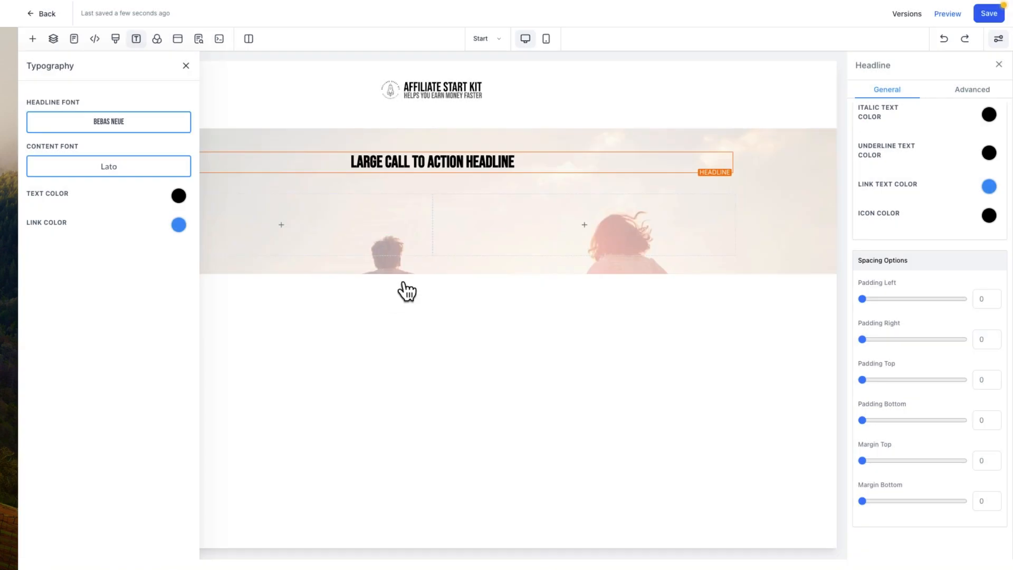
left_click(370, 161)
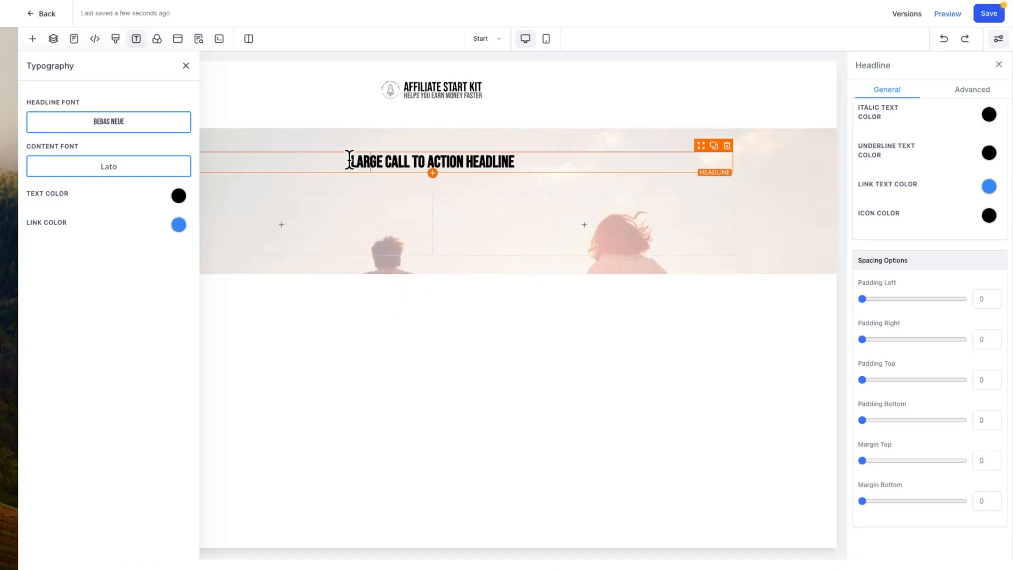
left_click_drag(350, 160, 549, 163)
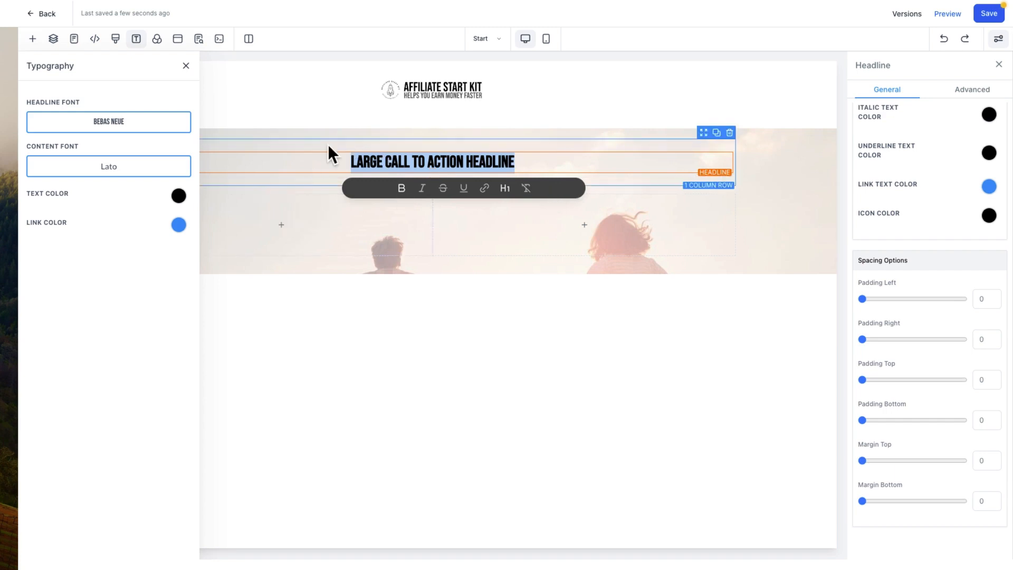
left_click(186, 66)
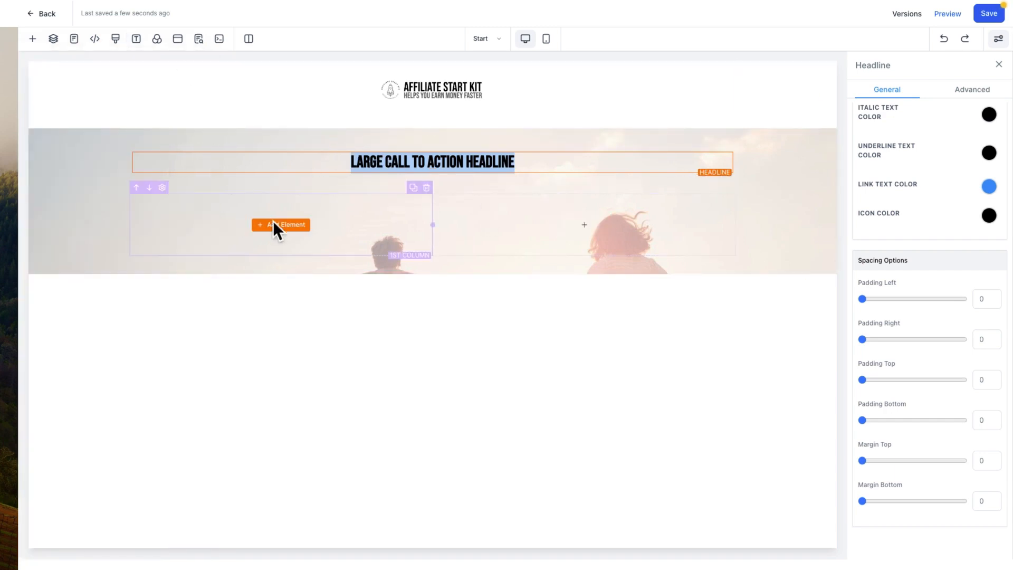
Add an Image element to the first column of the two-column row below the headline
left_click(297, 231)
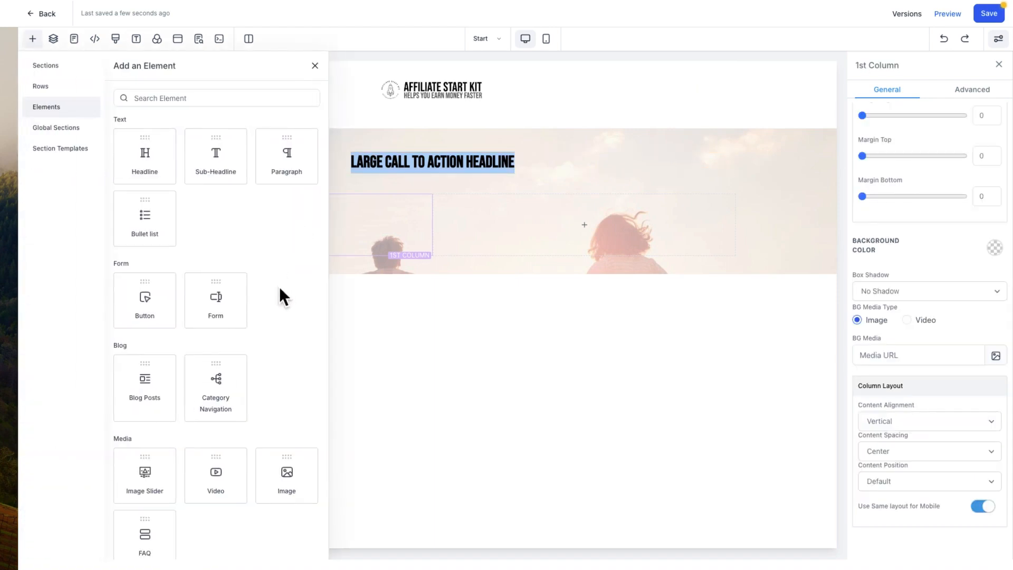
scroll(276, 289, "down", 2)
scroll(277, 289, "down", 1)
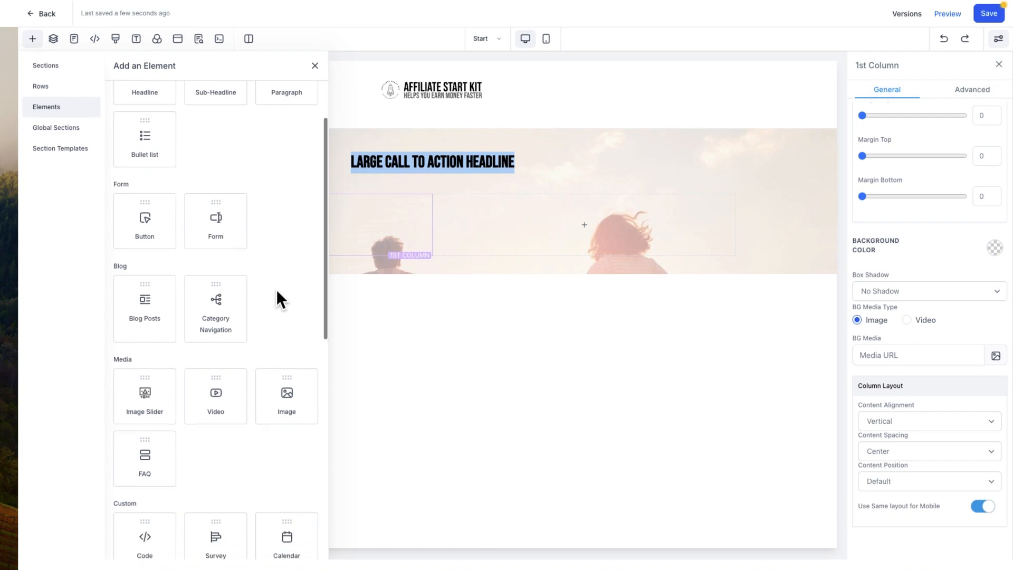
left_click(293, 396)
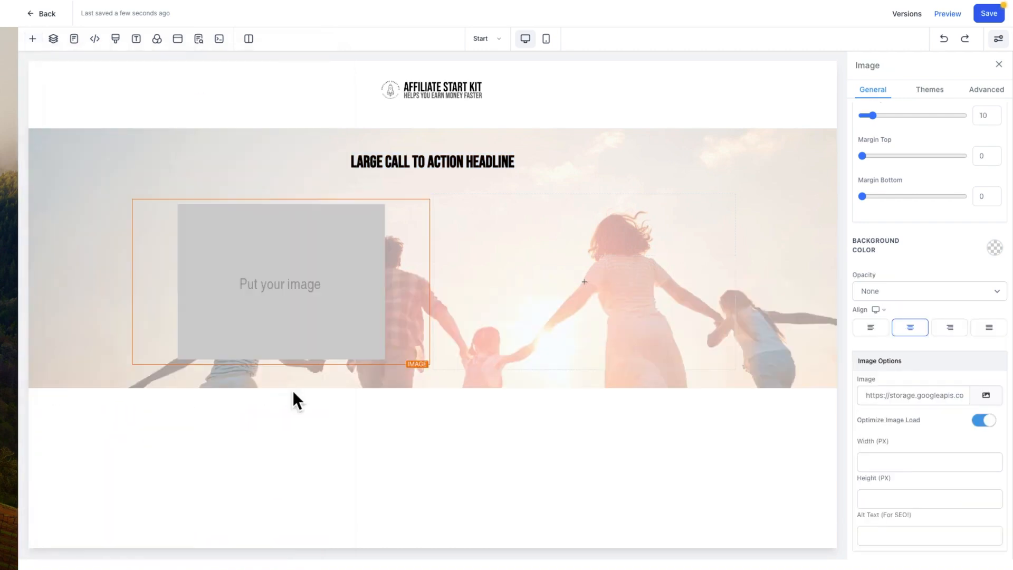
Set the image to the "116 Ways to Start an Online Business" free e-book picture and its width to 300 px
left_click(986, 397)
left_click(91, 125)
scroll(194, 251, "down", 3)
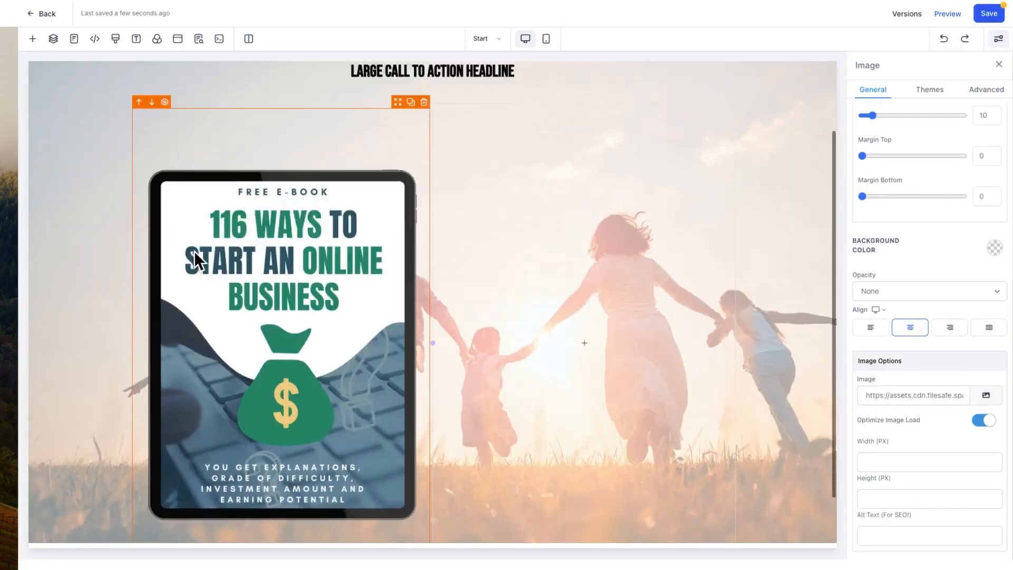
scroll(195, 251, "up", 2)
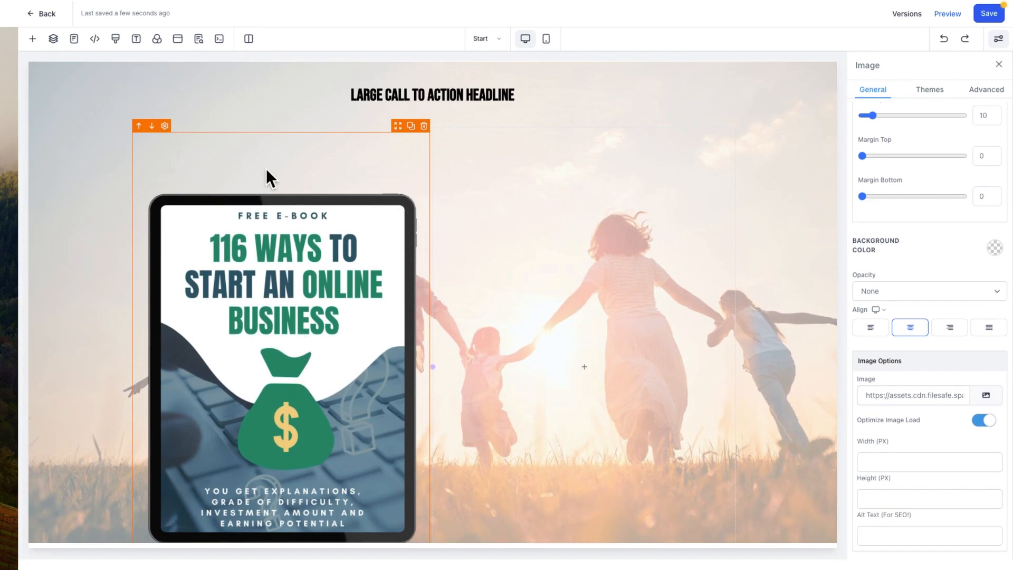
scroll(308, 234, "down", 1)
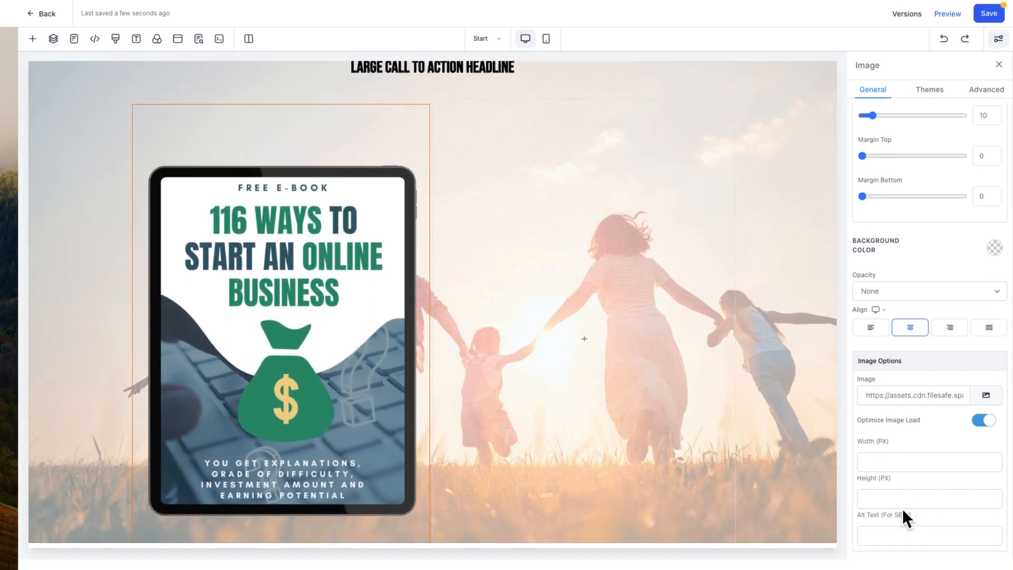
left_click(875, 460)
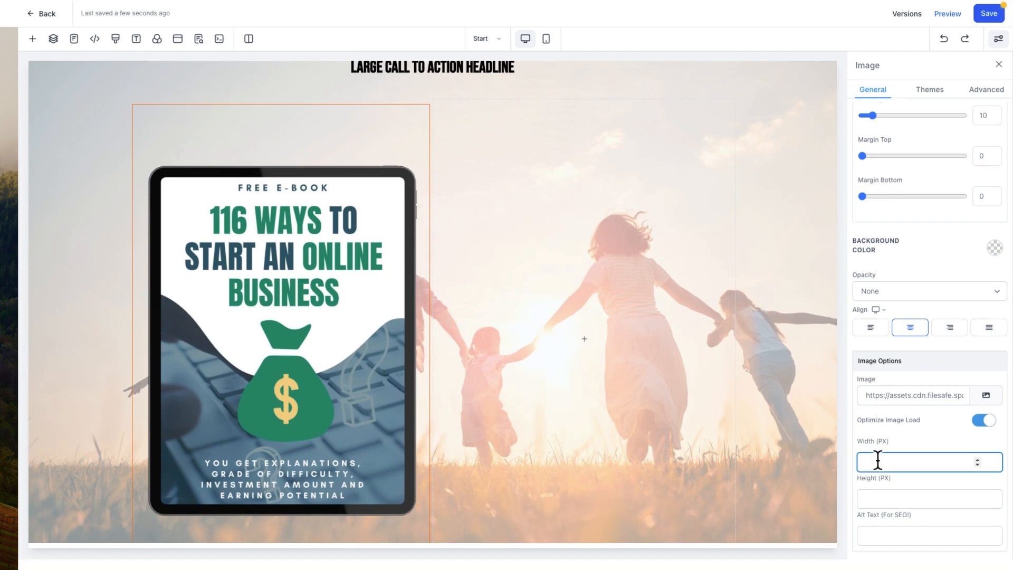
type("300")
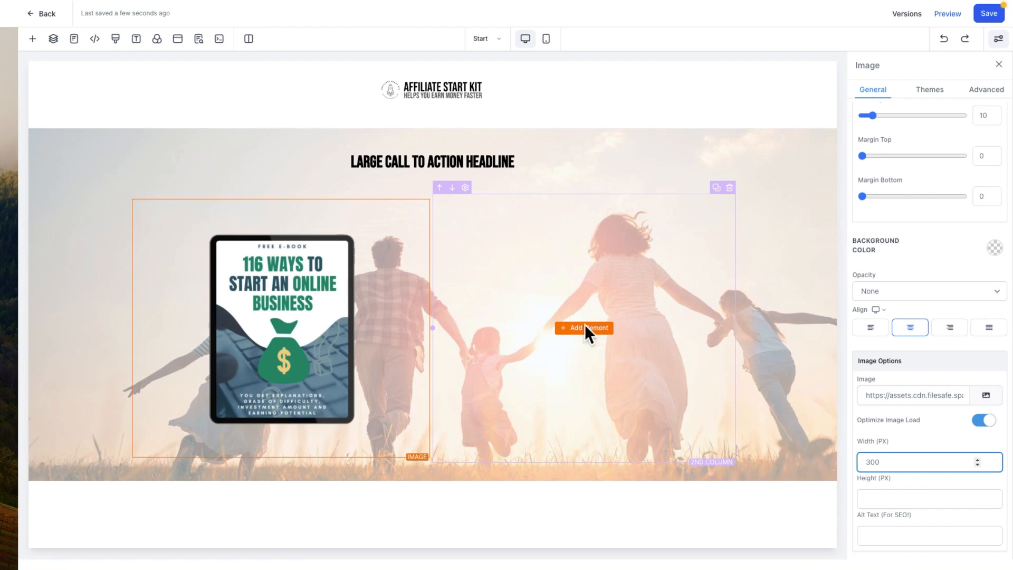
Add a Paragraph element to the second column of the two-column row
left_click(573, 333)
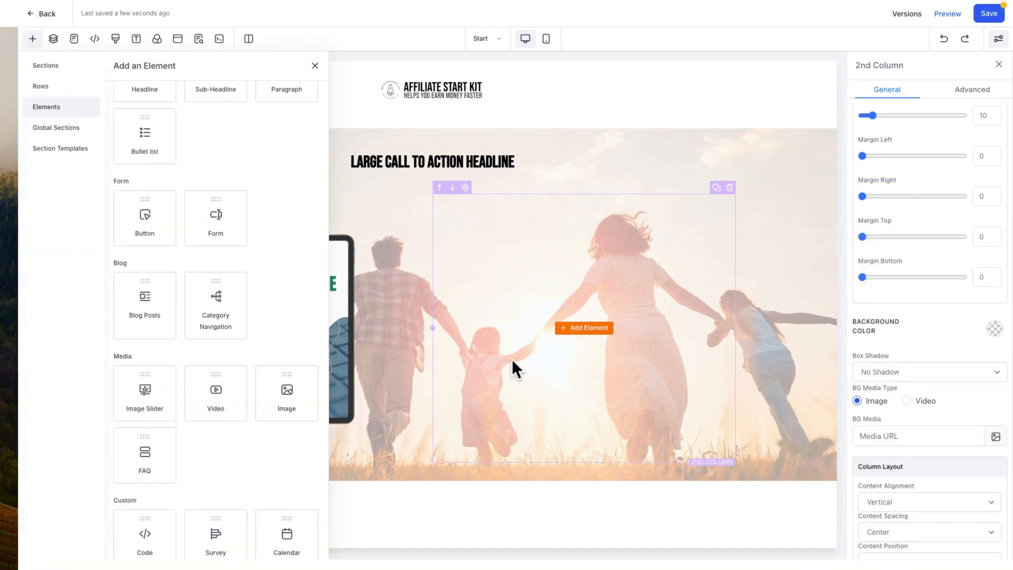
scroll(169, 261, "up", 1)
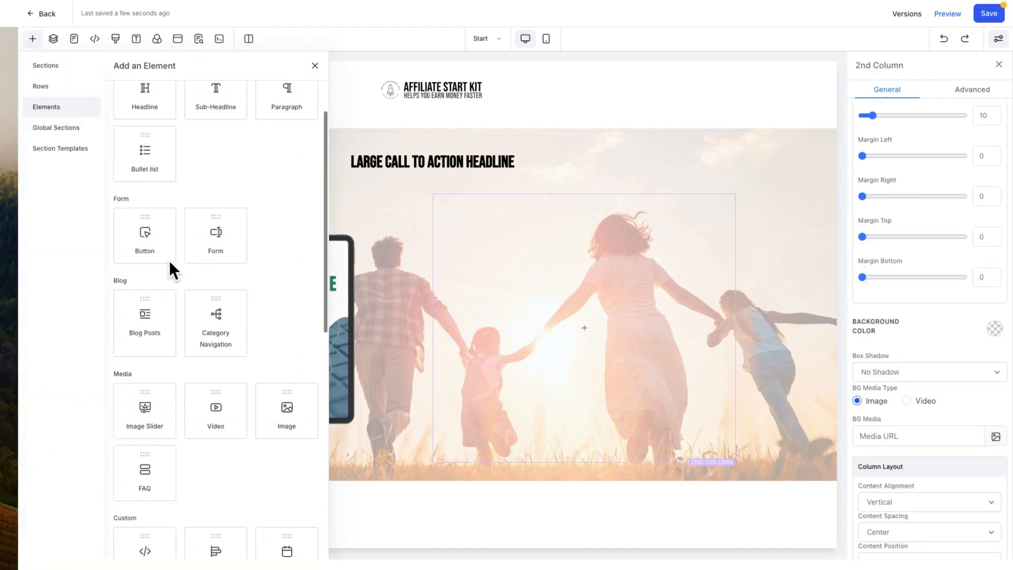
left_click(279, 110)
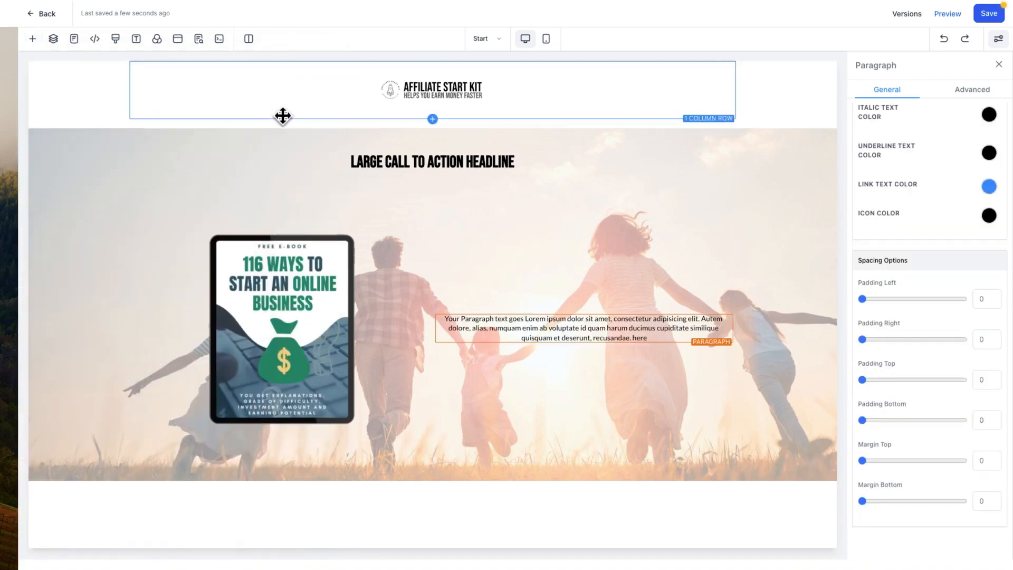
Set the font size of the new paragraph in the second column to 18 px
left_click(655, 337)
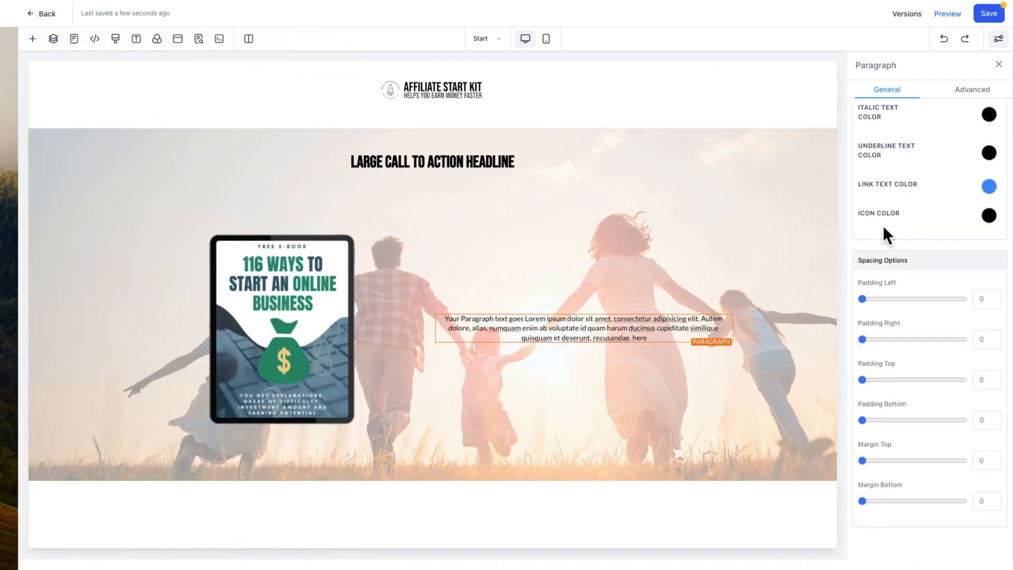
scroll(890, 299, "up", 5)
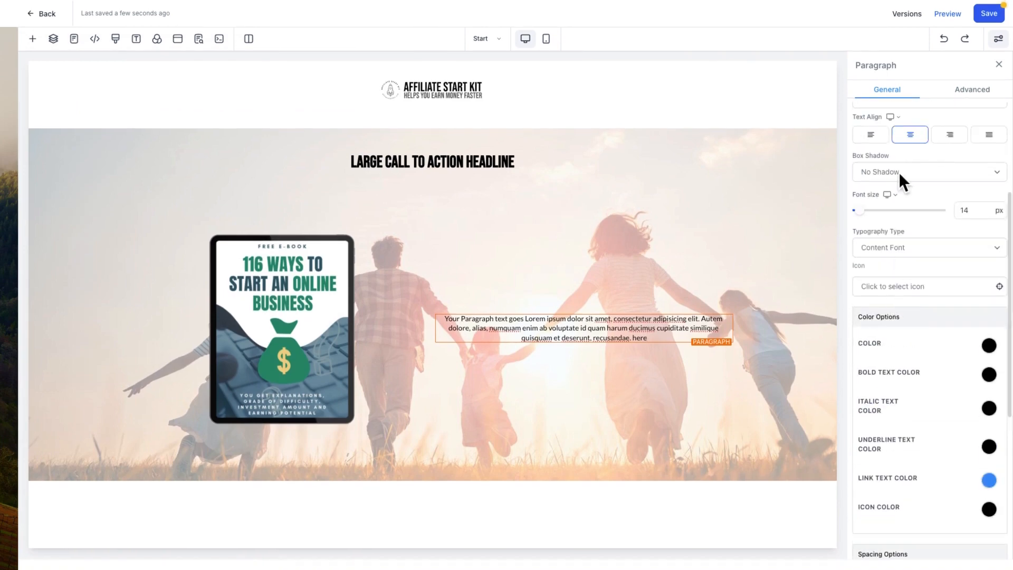
left_click(968, 208)
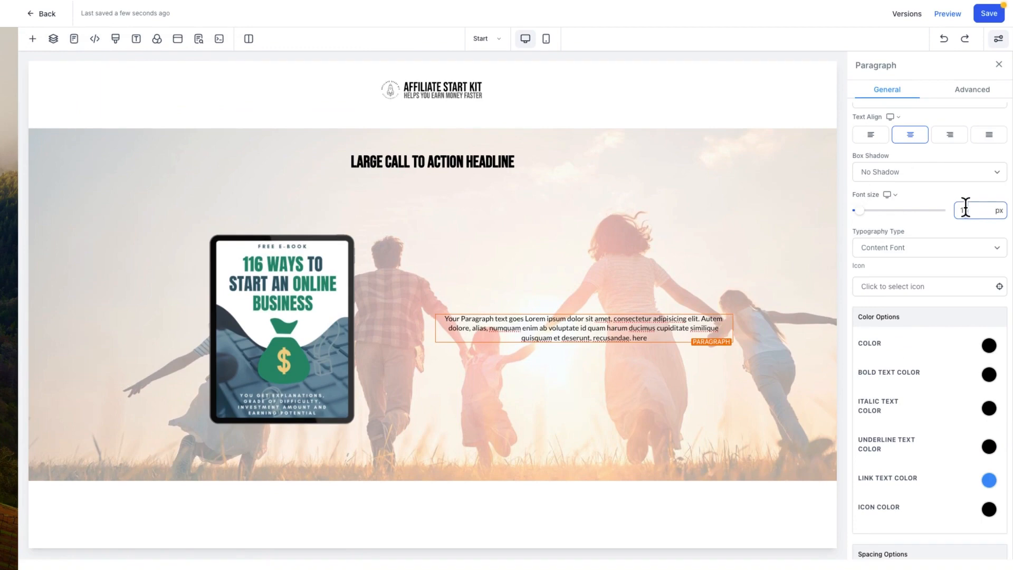
type("8")
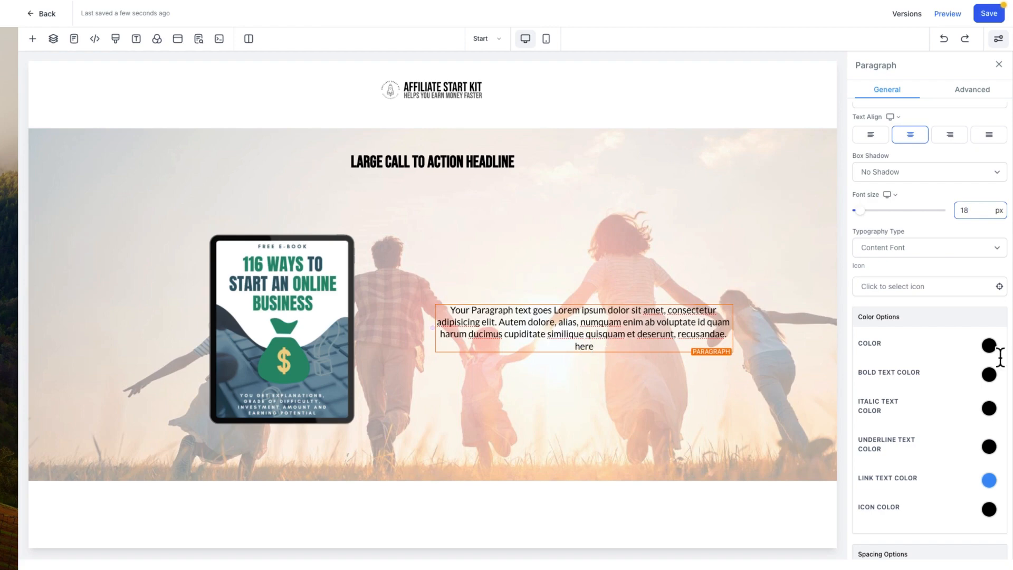
Set the background image opacity of the e-book section to Heavy Fade
left_click(780, 138)
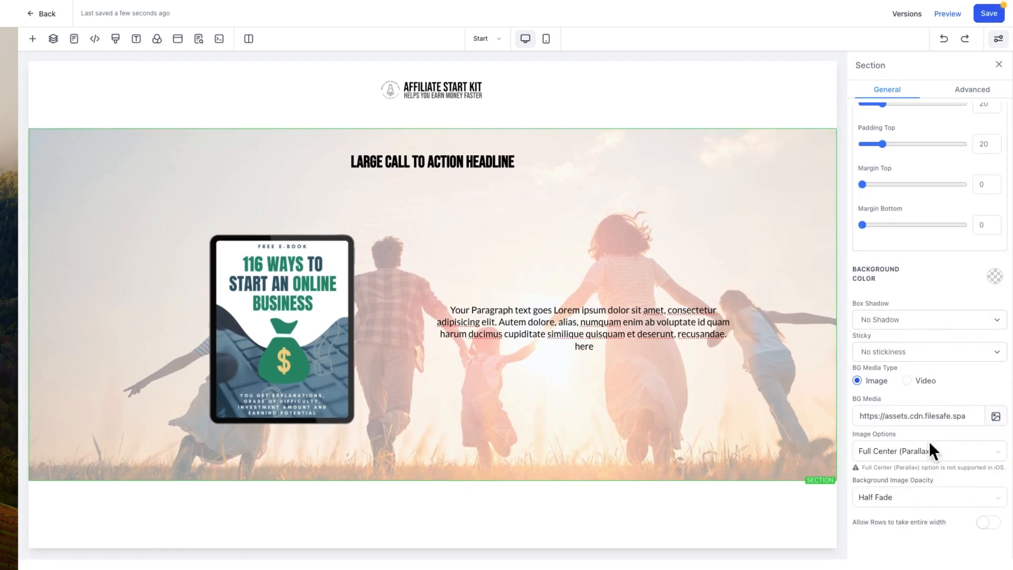
left_click(875, 496)
left_click(874, 477)
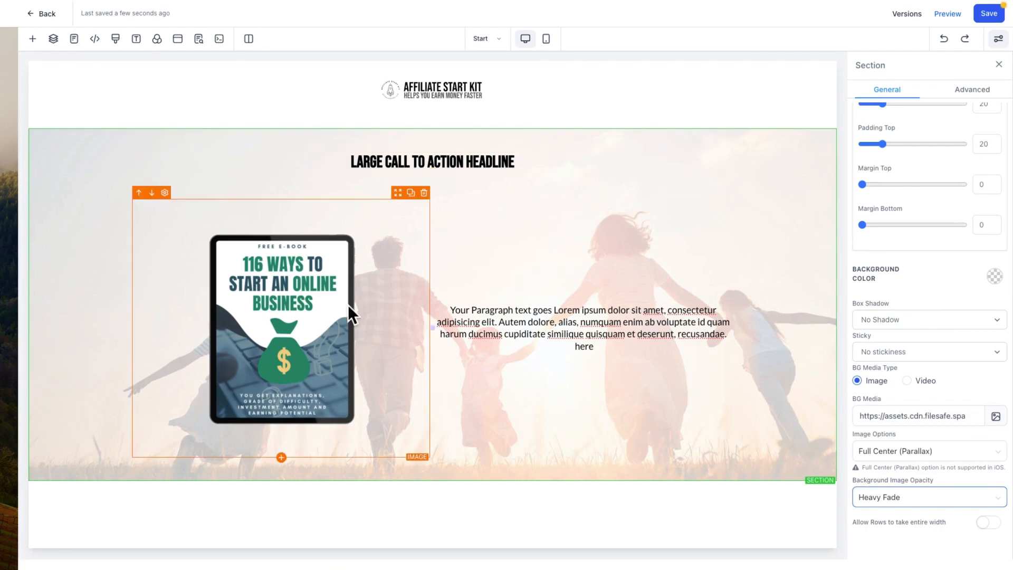
Set the desktop font size of the call-to-action headline to 50 px
left_click(459, 162)
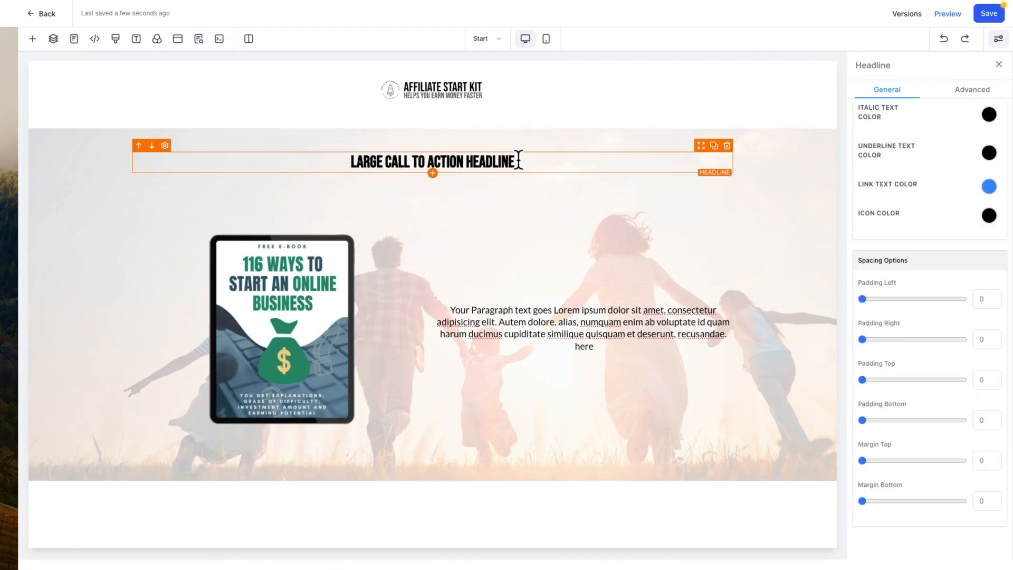
left_click_drag(518, 161, 326, 159)
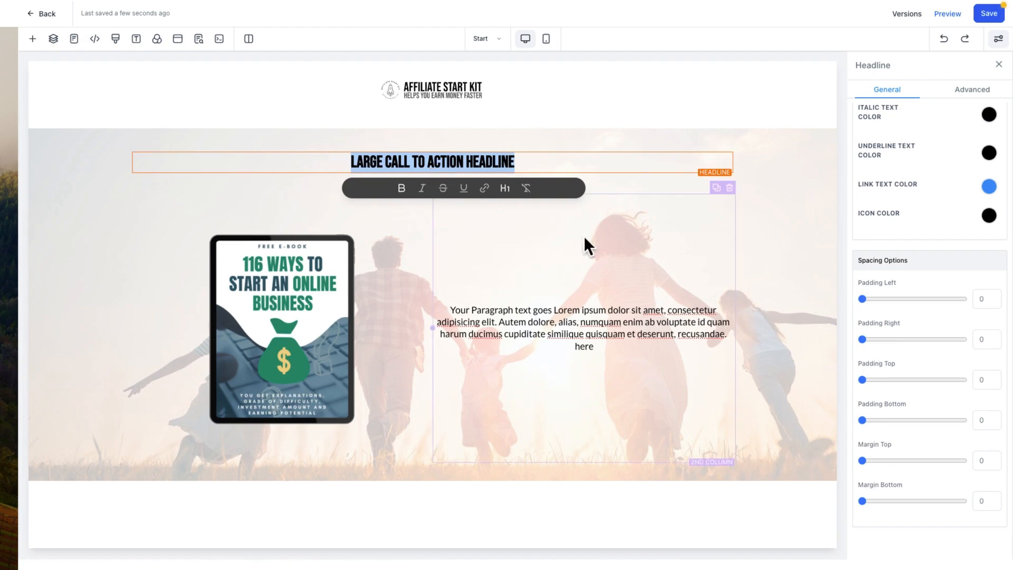
scroll(951, 284, "up", 1)
scroll(950, 283, "up", 6)
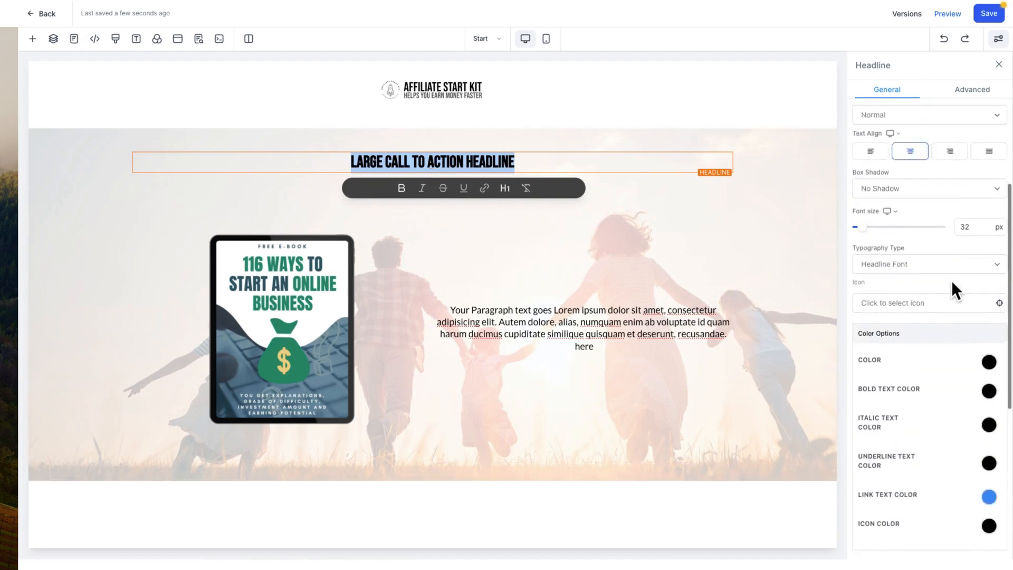
mouse_move(864, 260)
left_click_drag(863, 260, 866, 260)
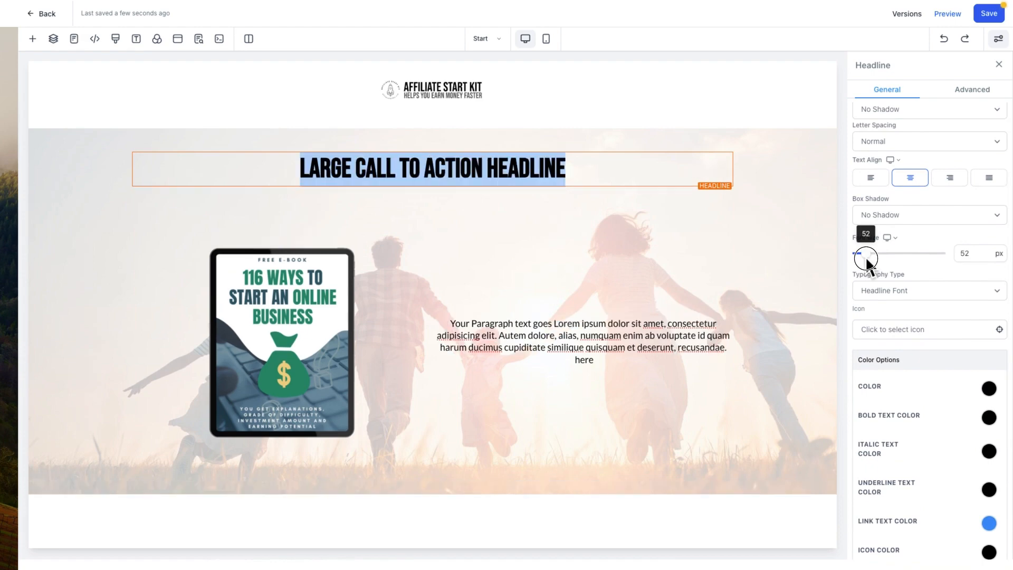
left_click(970, 253)
key("BackSpace")
type("0")
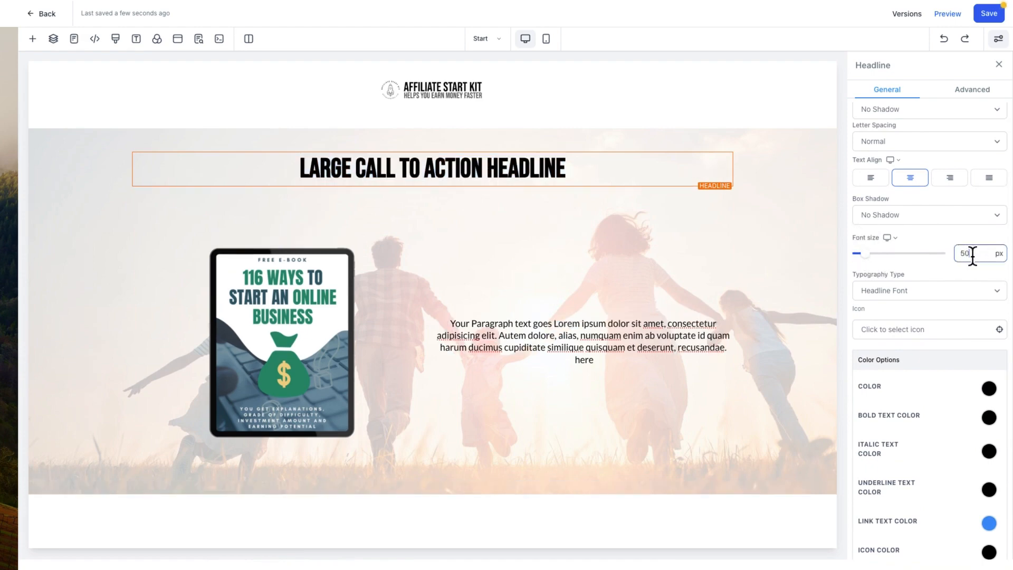
Set the headline's mobile font size to 30 px and return to the desktop view
left_click(890, 238)
left_click(891, 218)
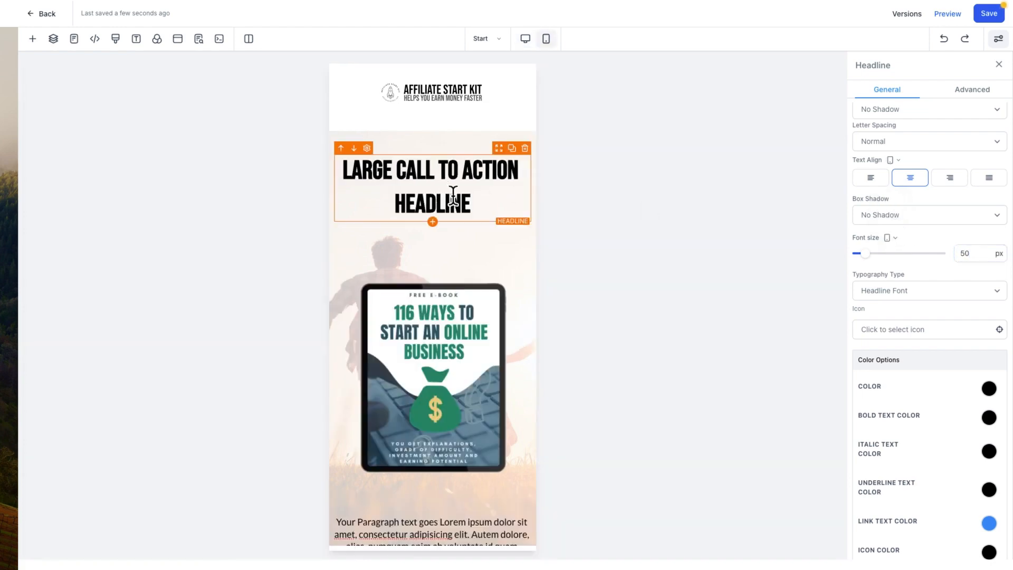
left_click(961, 252)
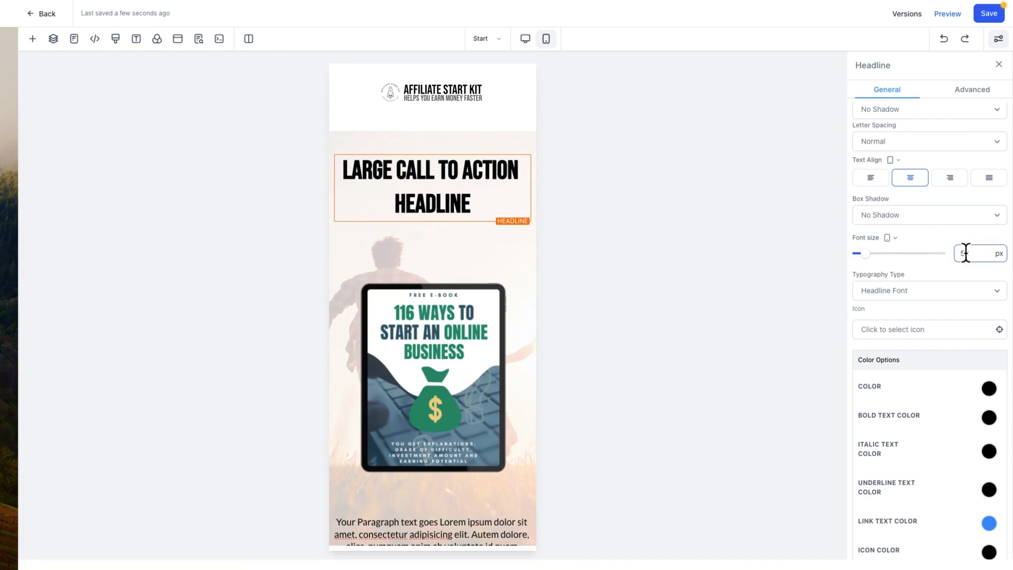
type("30")
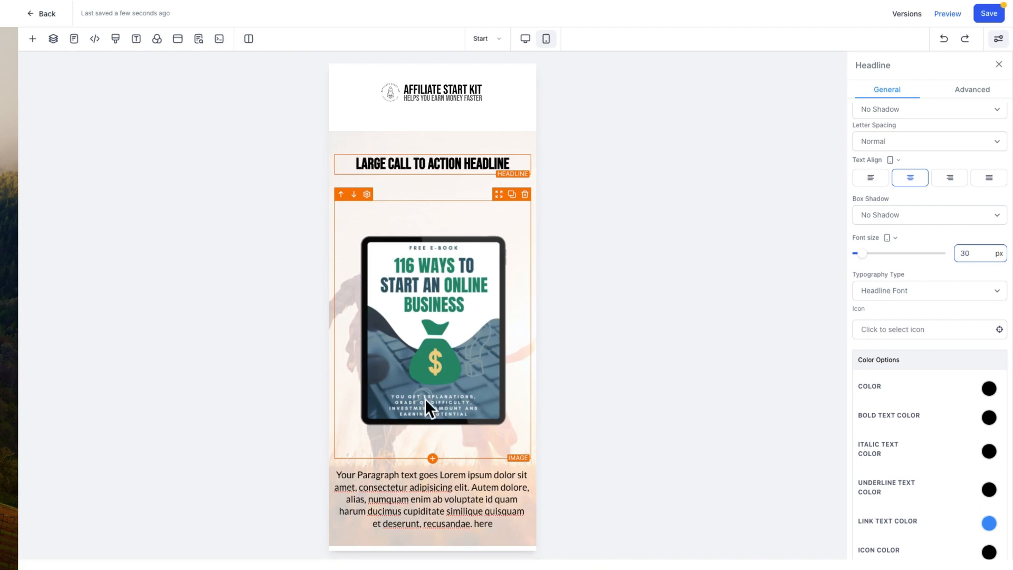
left_click(525, 38)
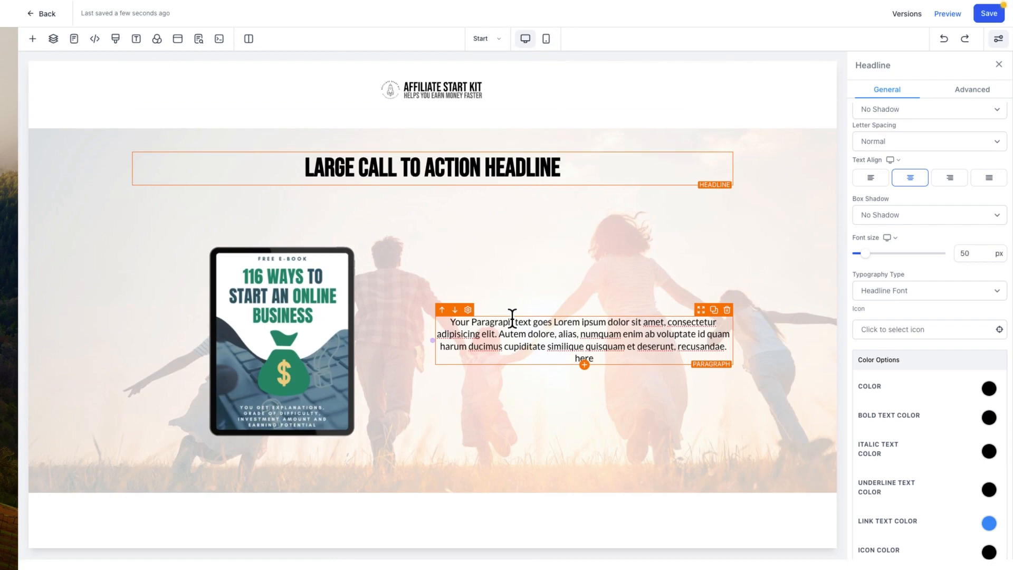
Add a Form element below the paragraph using the form "Form - Sales Funnels For Newbies"
left_click(584, 364)
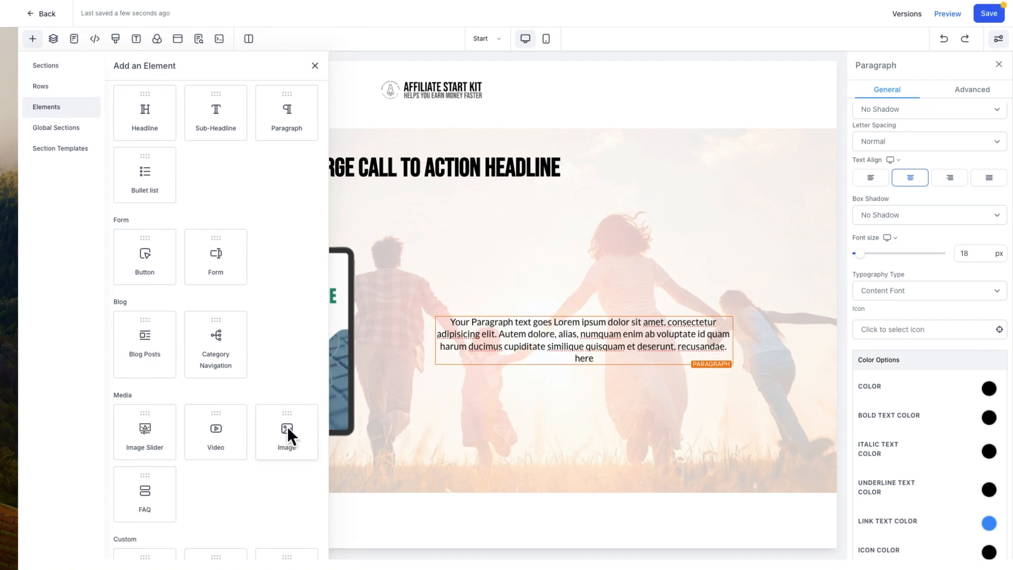
scroll(236, 319, "up", 1)
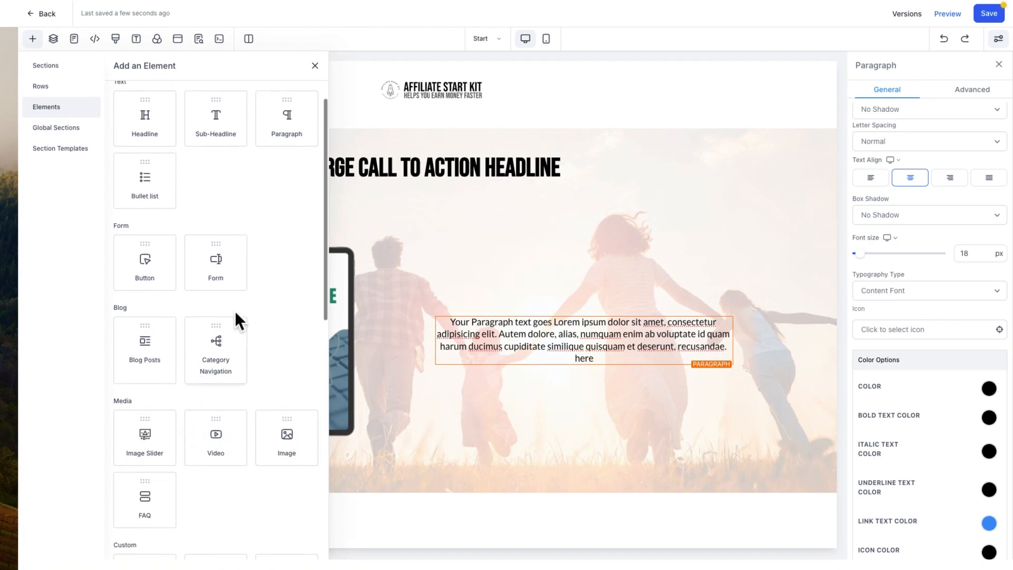
left_click(212, 260)
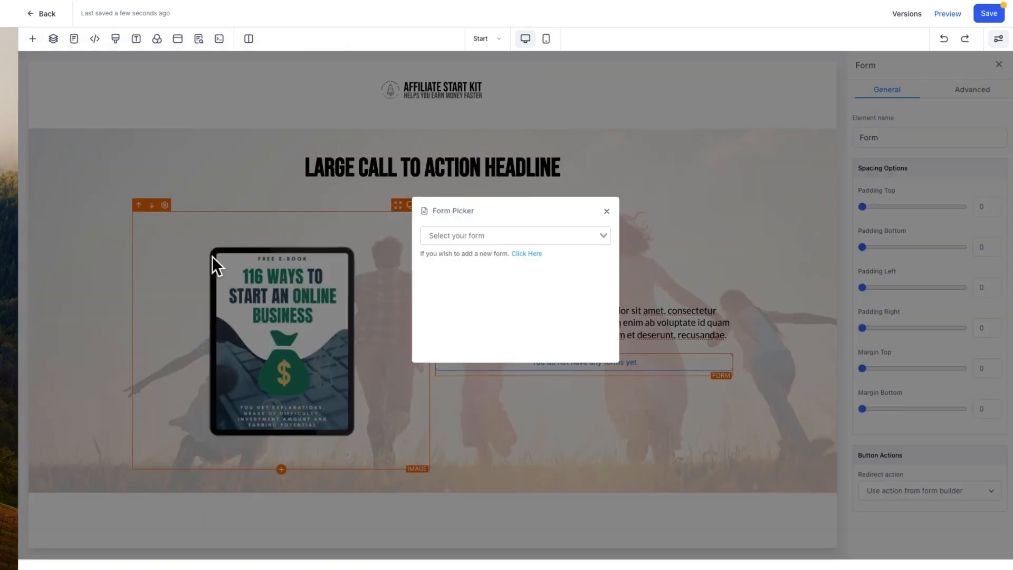
left_click(602, 236)
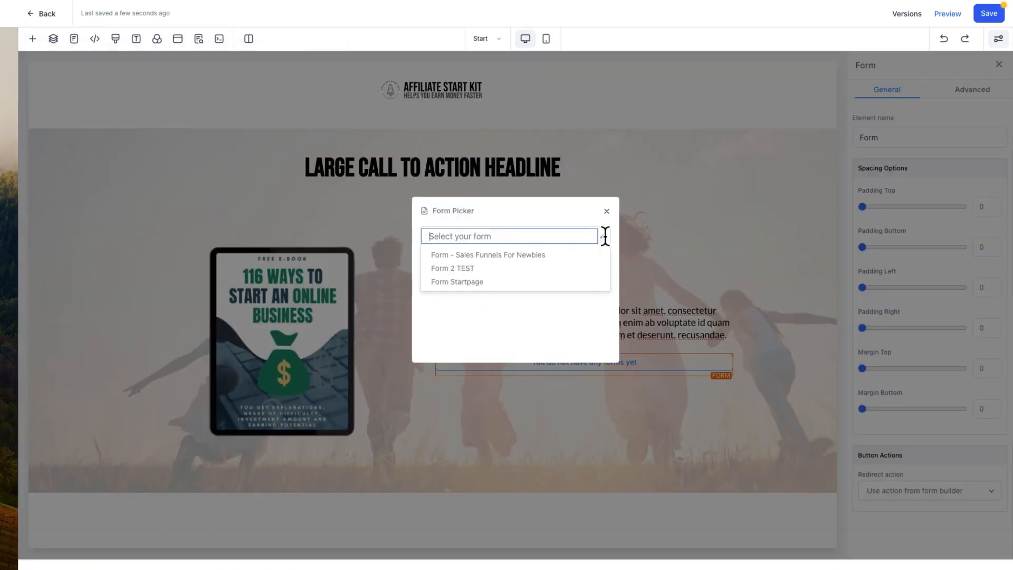
left_click(485, 255)
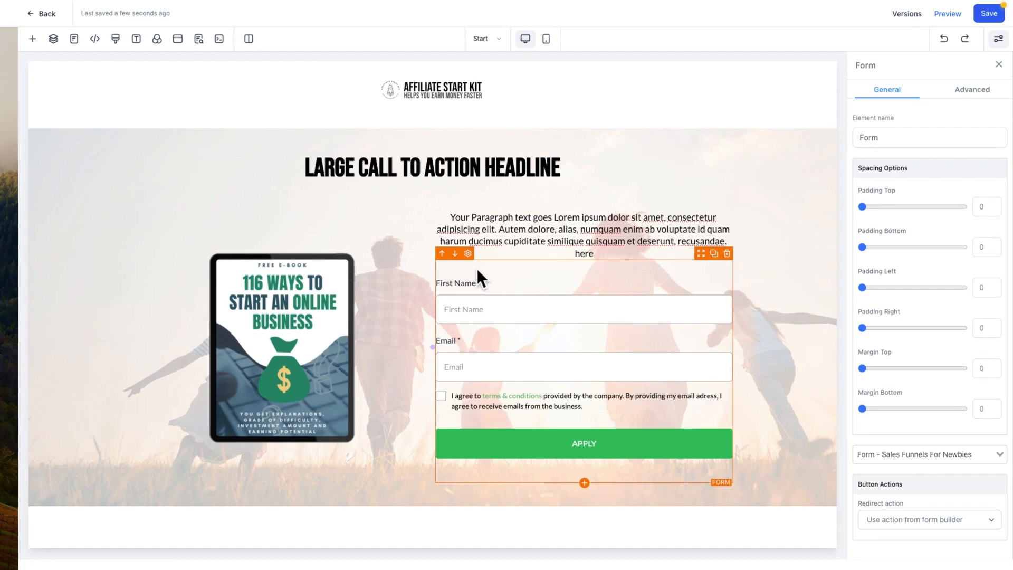
Replace the paragraph's placeholder text with "Fill out the form and I will send you this book immediately."
left_click(607, 218)
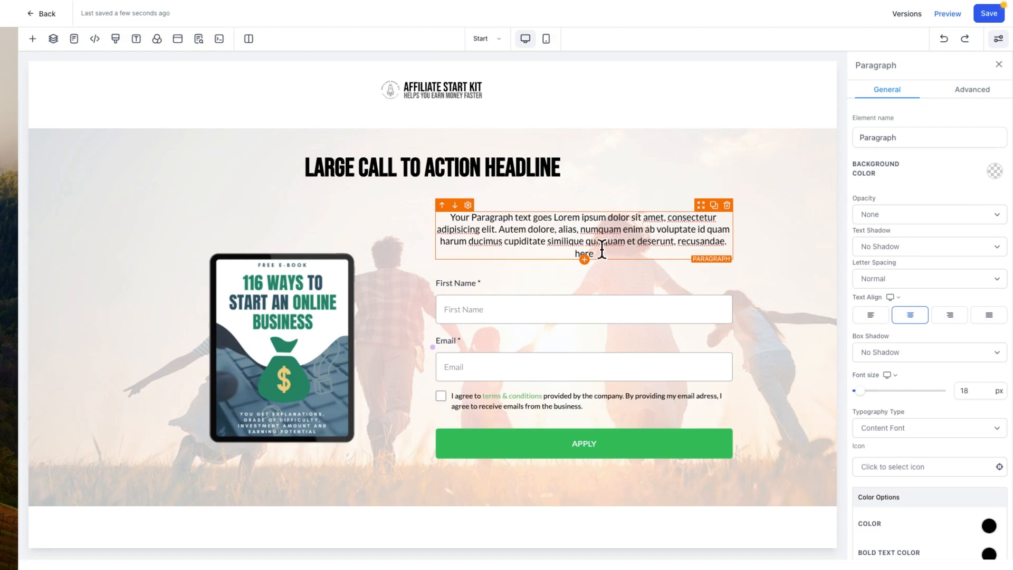
left_click_drag(594, 254, 446, 217)
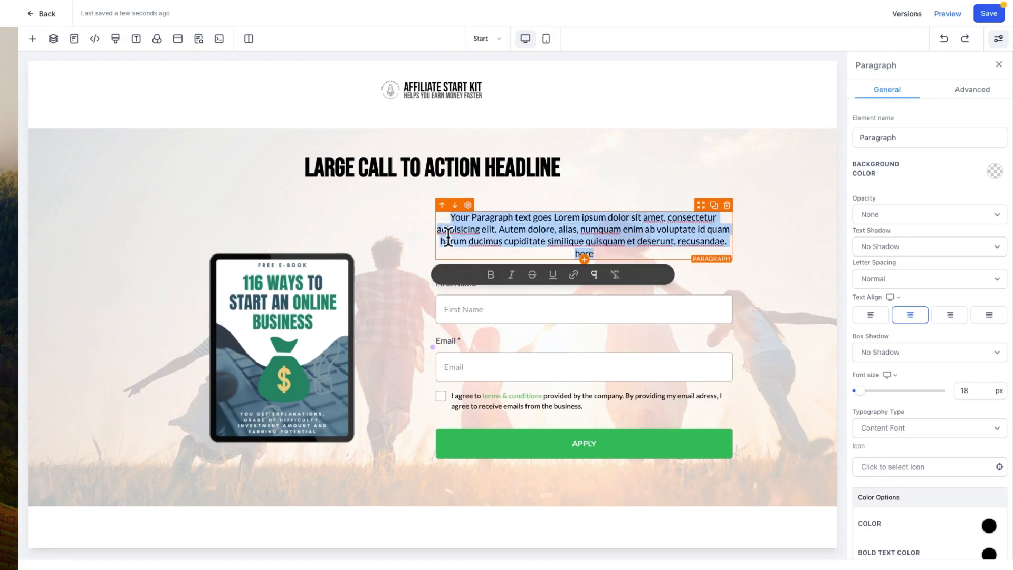
type("Fill out the form and I will send you this book")
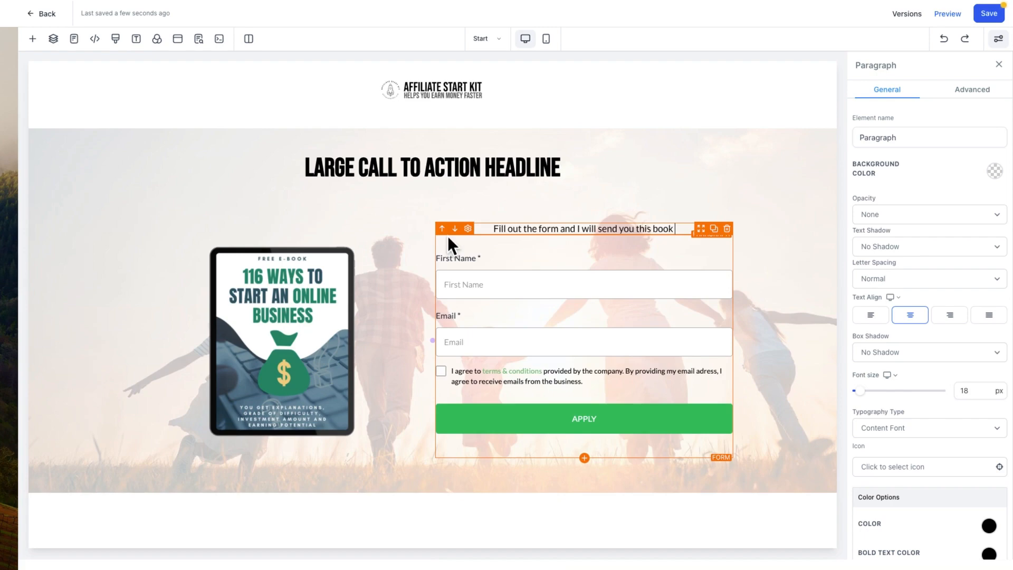
type("emed")
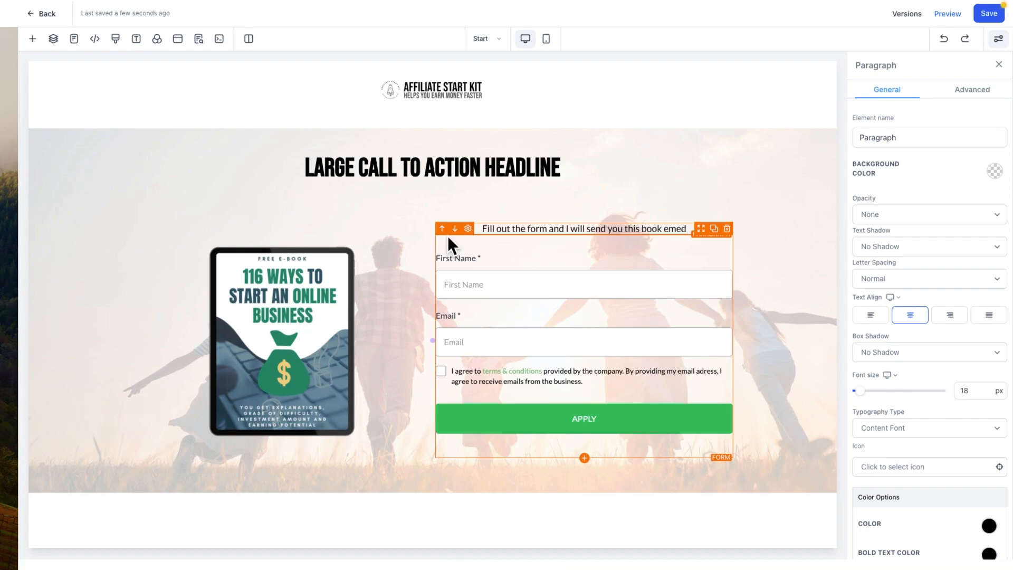
type("iate")
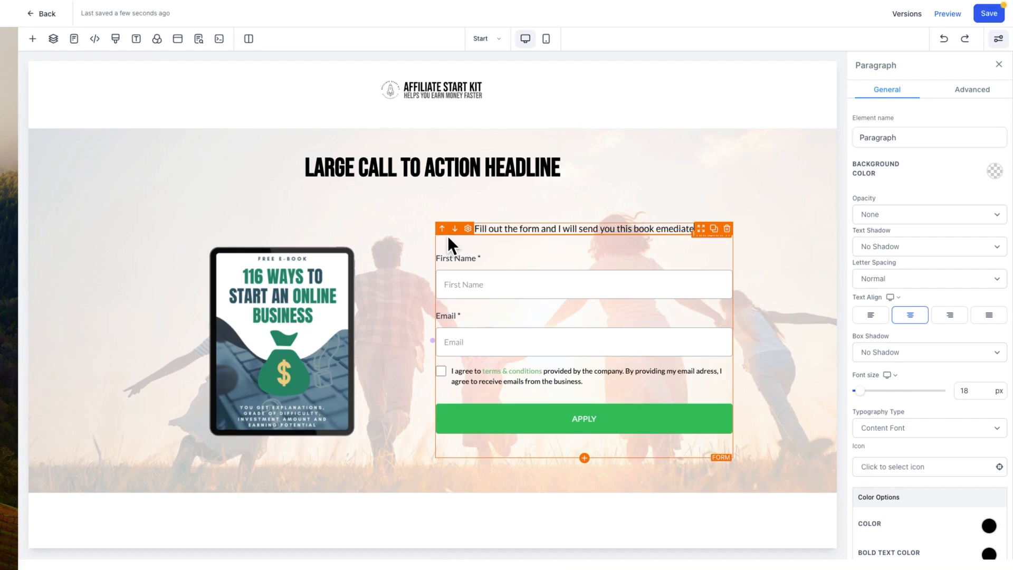
type("ly")
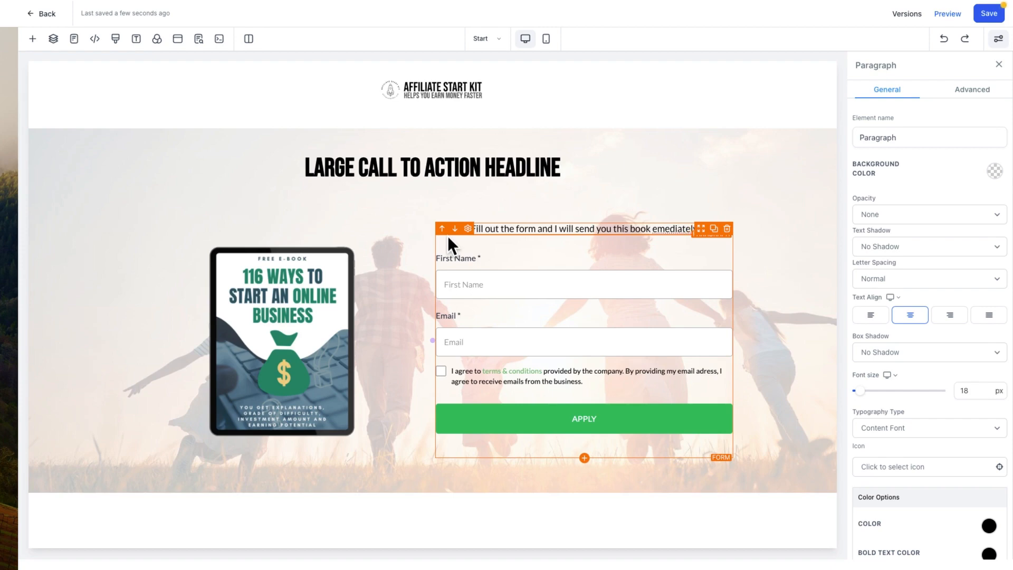
type(".")
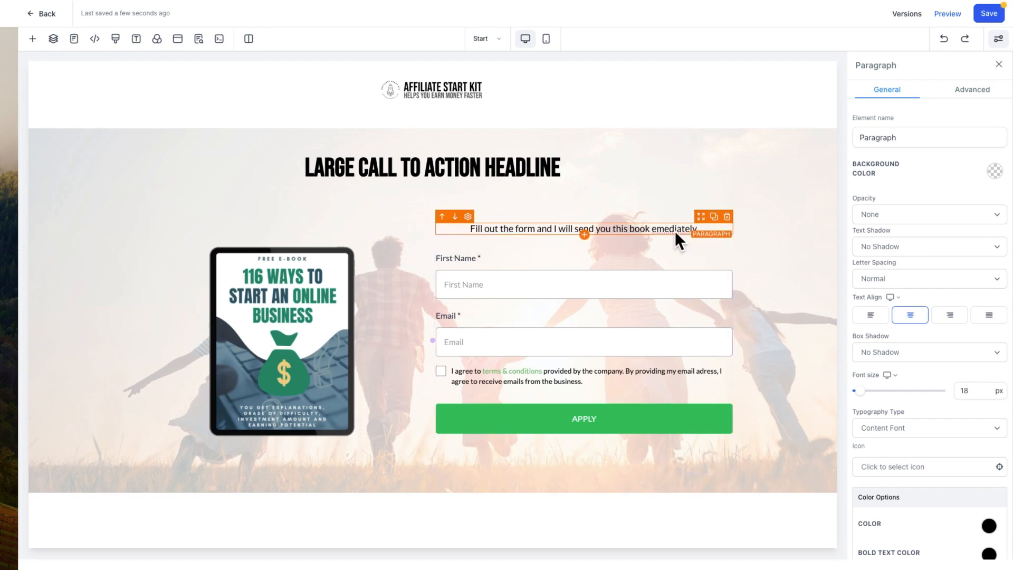
double_click(677, 231)
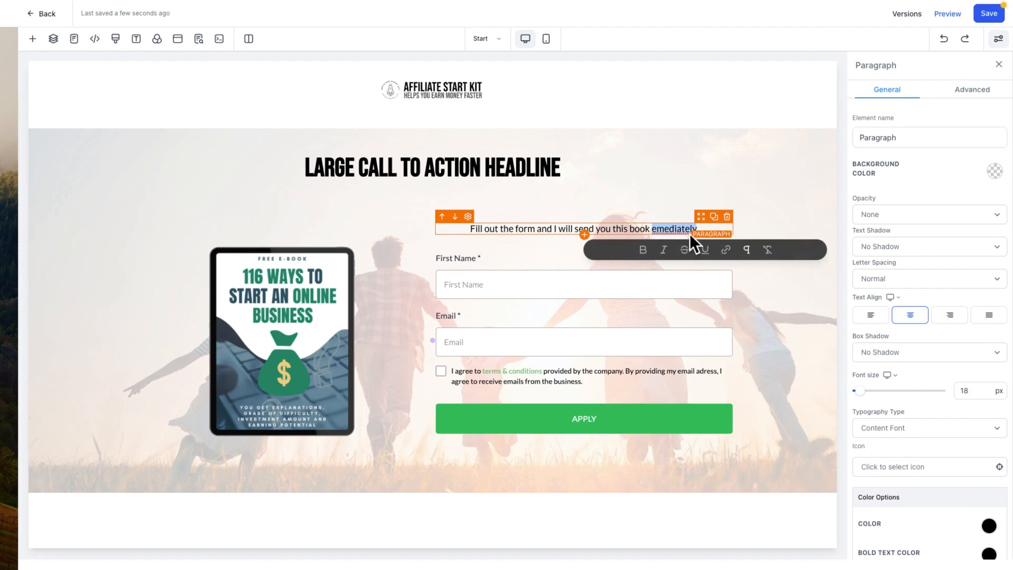
type("immediately")
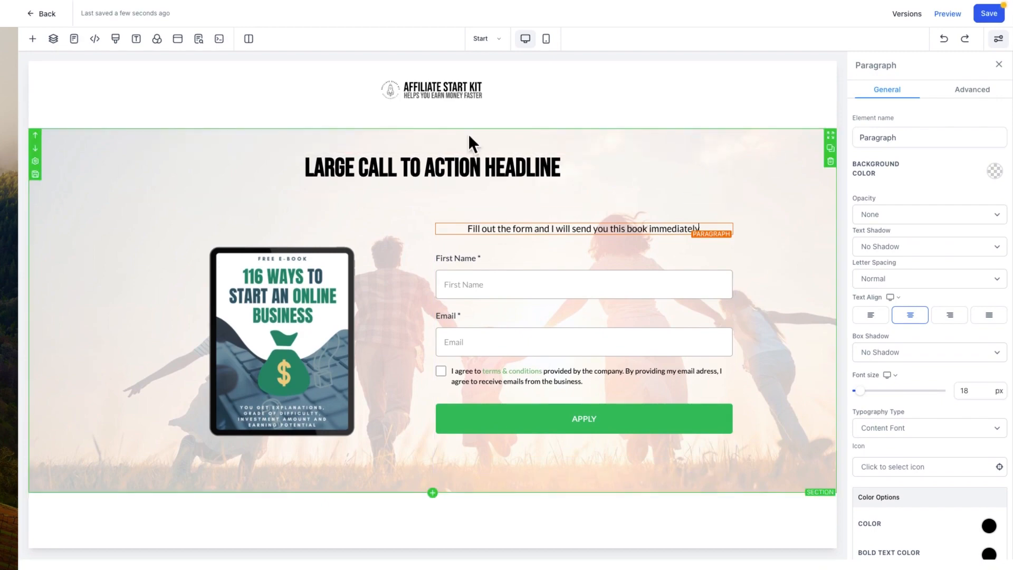
In the mobile view, set the bottom padding of the headline's one-column row to 0
left_click(547, 41)
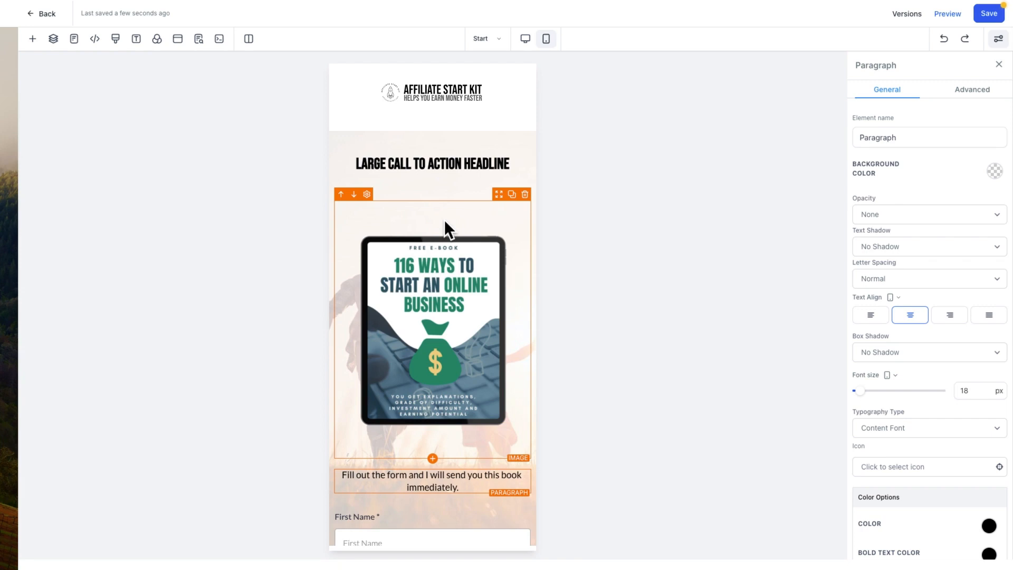
left_click(416, 187)
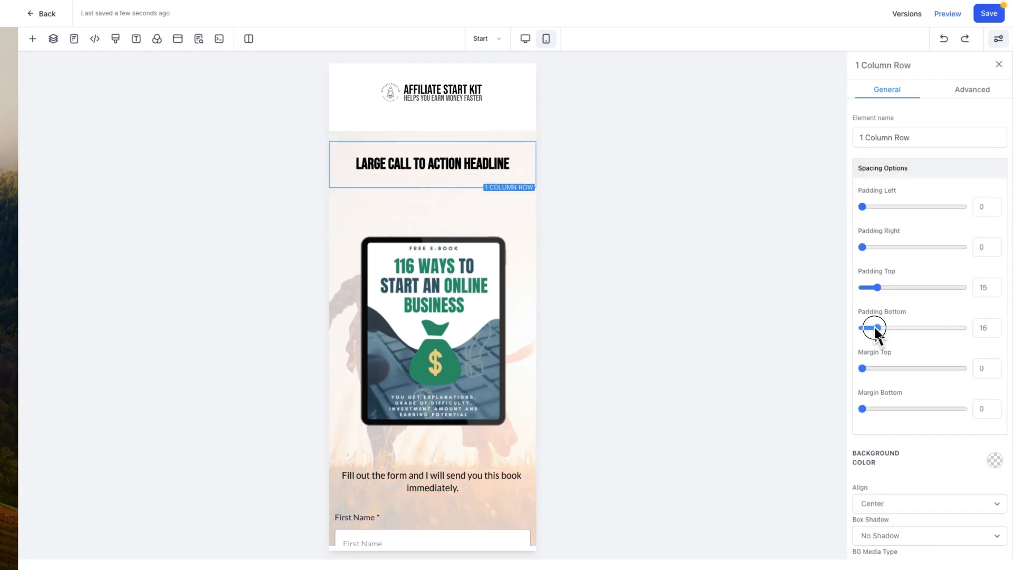
left_click_drag(877, 327, 854, 328)
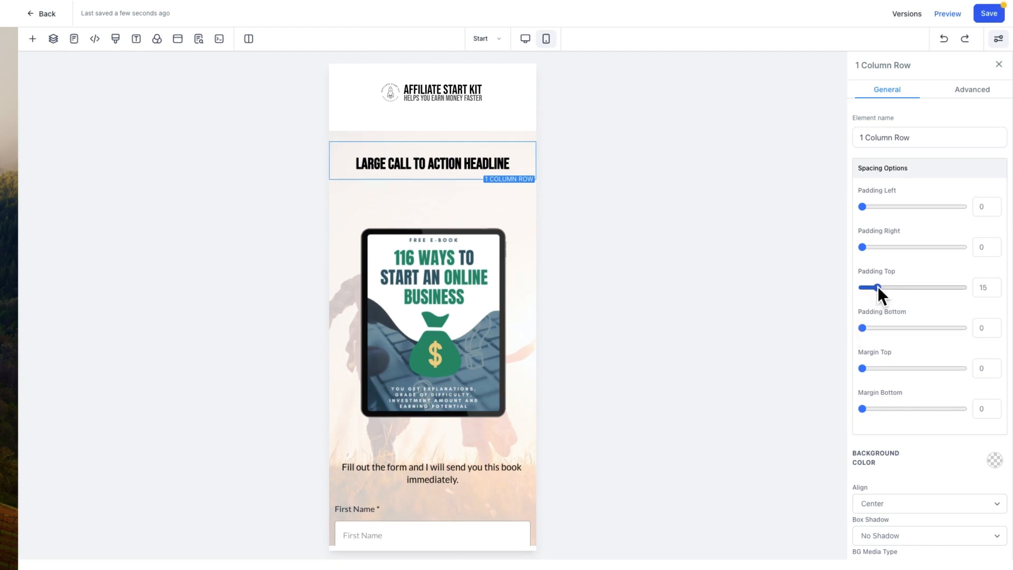
Set the headline row's mobile top padding to 0 and replace the headline text with "DO YOU WANT TO START AN ONLINE BUSINESS?"
left_click_drag(877, 286, 861, 289)
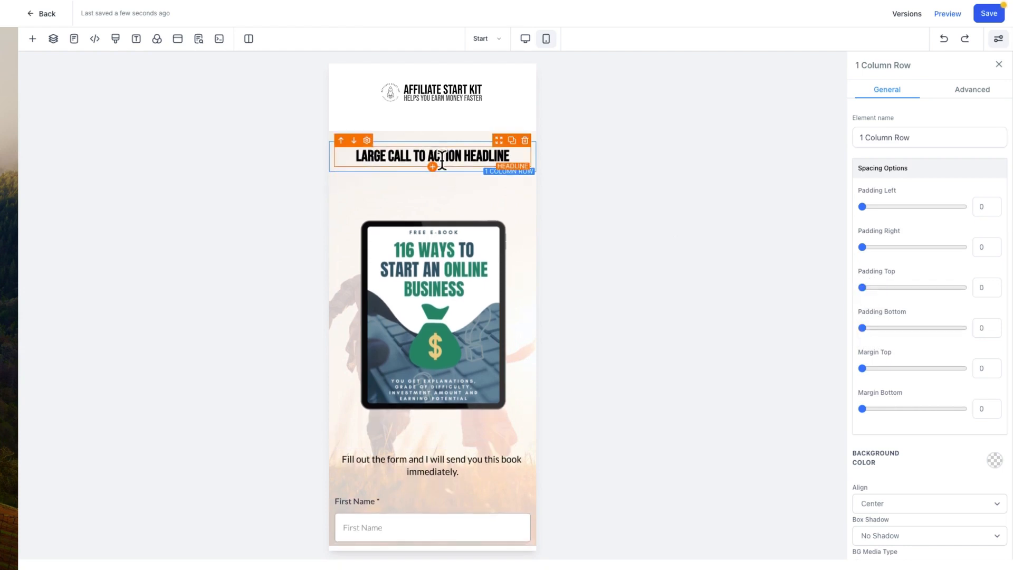
left_click(412, 156)
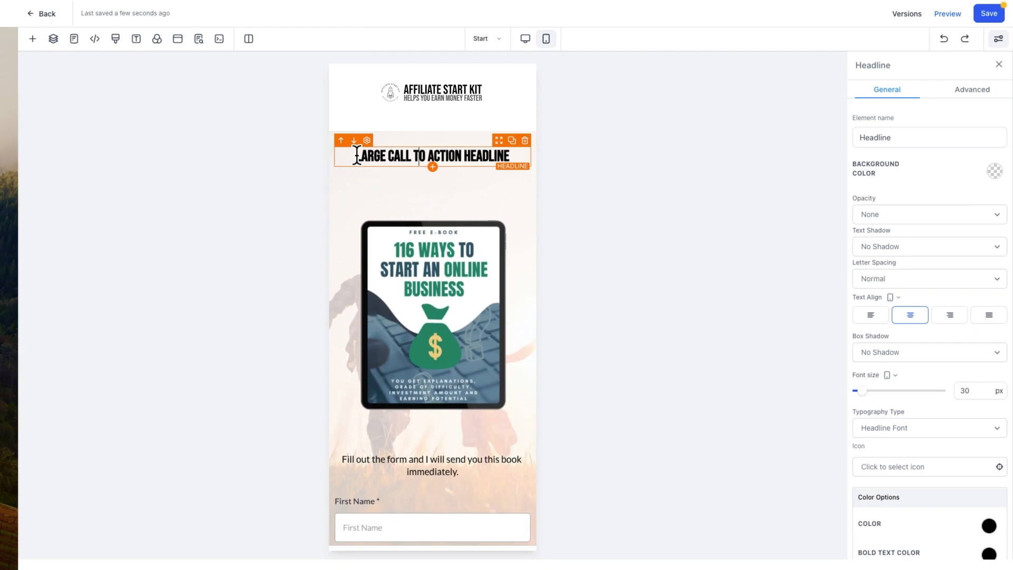
left_click_drag(356, 155, 508, 154)
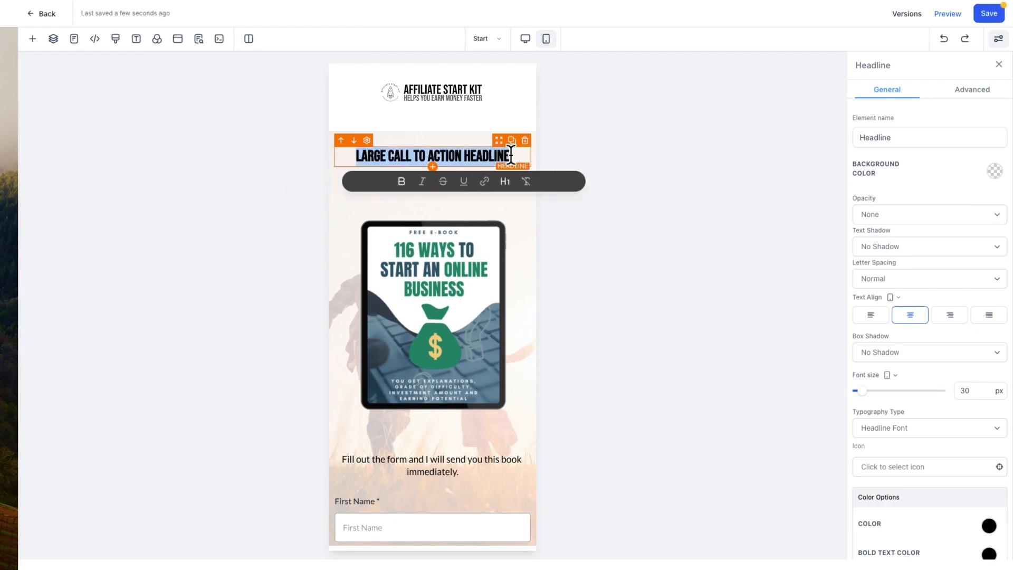
type("DO")
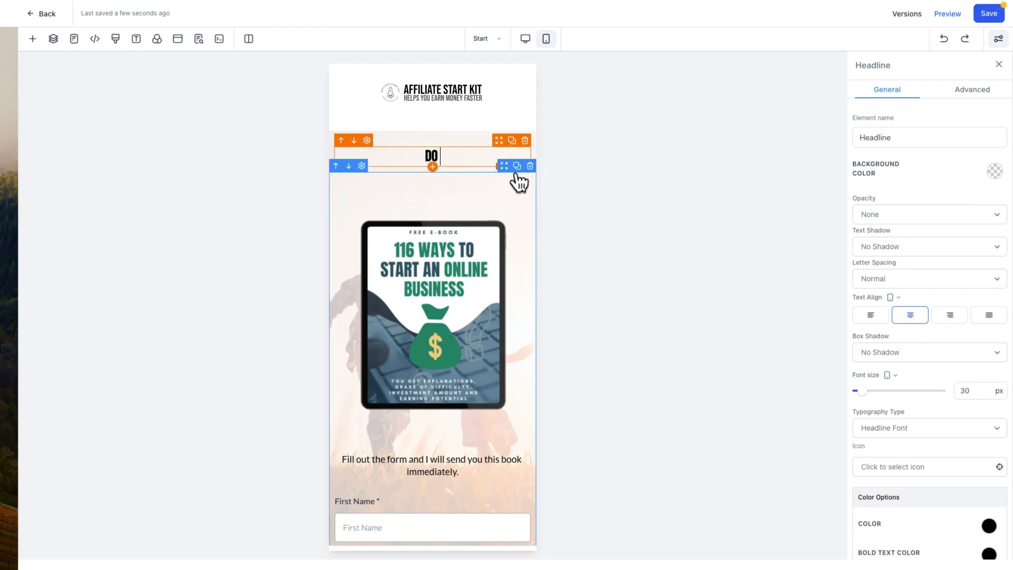
type(" YOU WANT TO SAT")
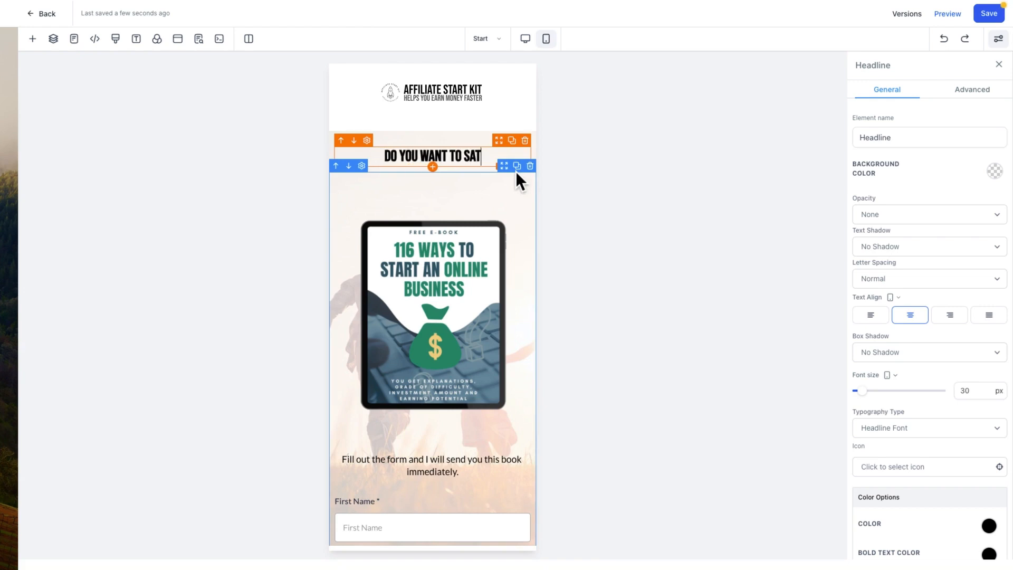
key("BackSpace")
key("BackSpace")
type("TART")
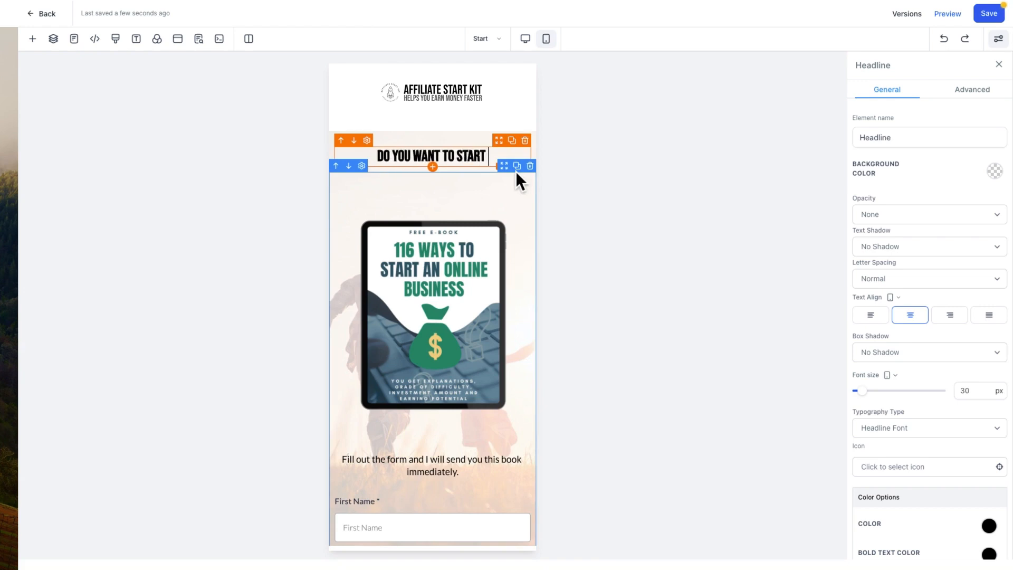
type(" AN ONL")
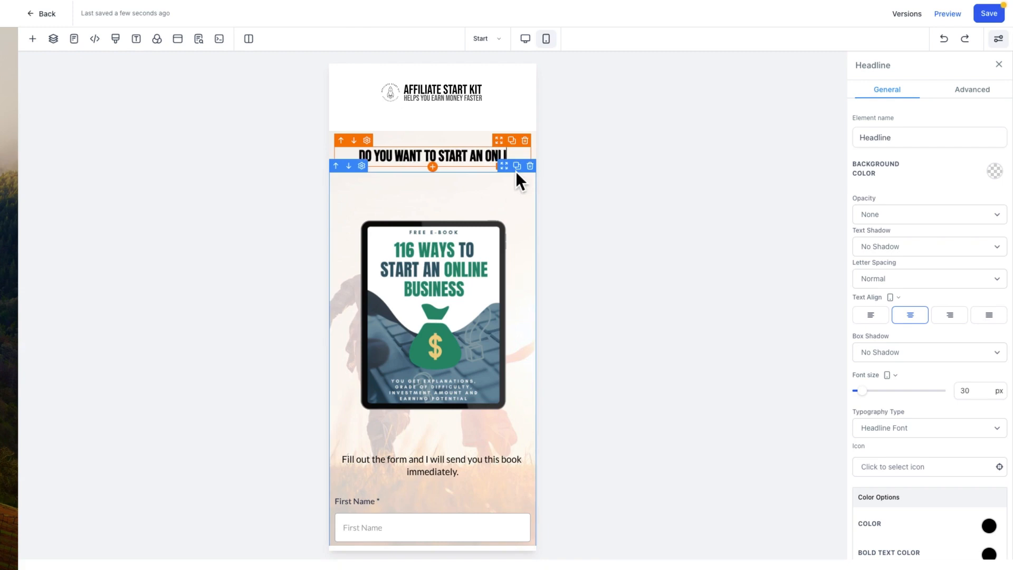
type("INE BUSINESS?")
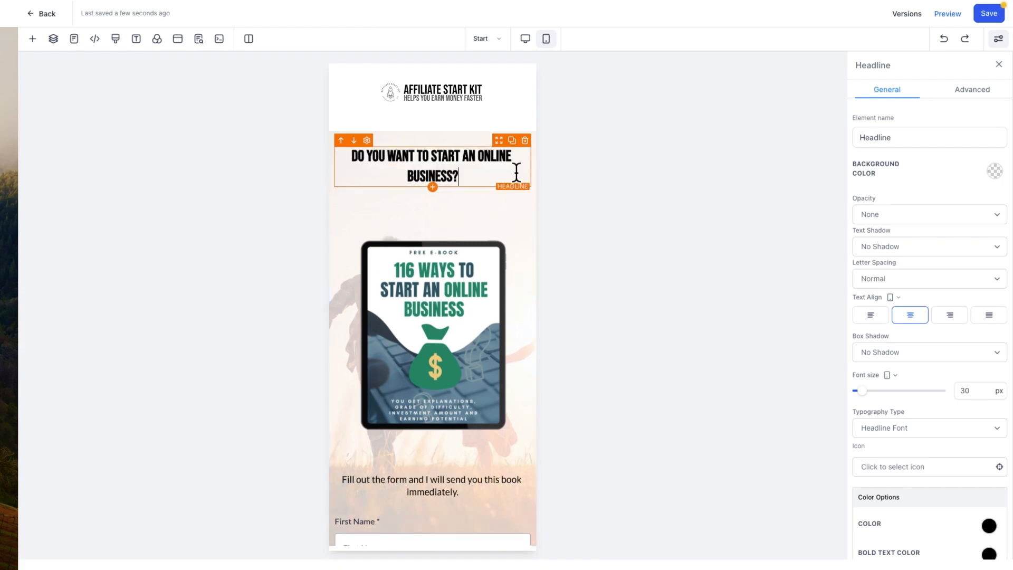
Return to the desktop view, duplicate the logo header section and move one copy below the opt-in section as a footer
scroll(464, 339, "down", 3)
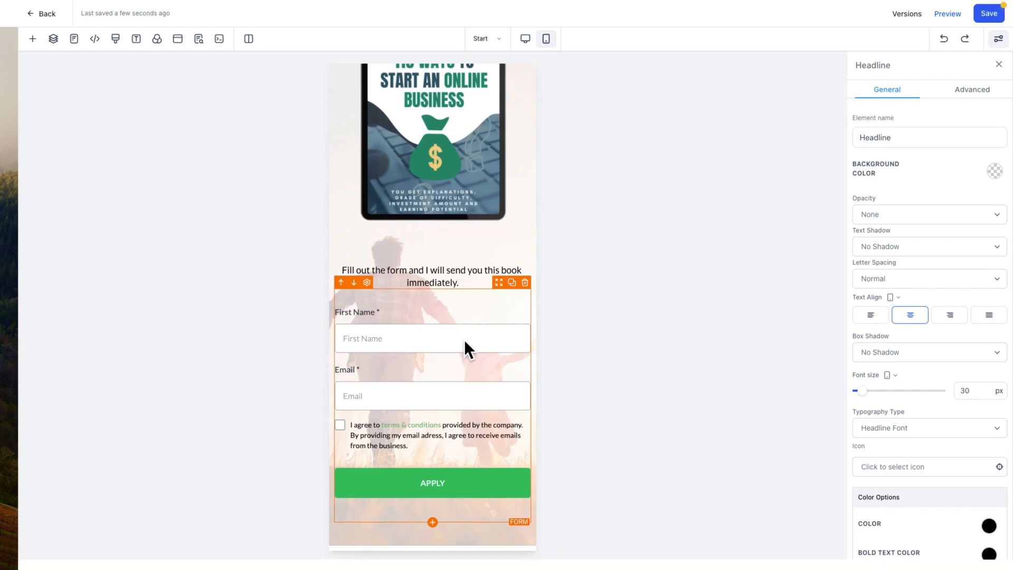
scroll(510, 158, "up", 4)
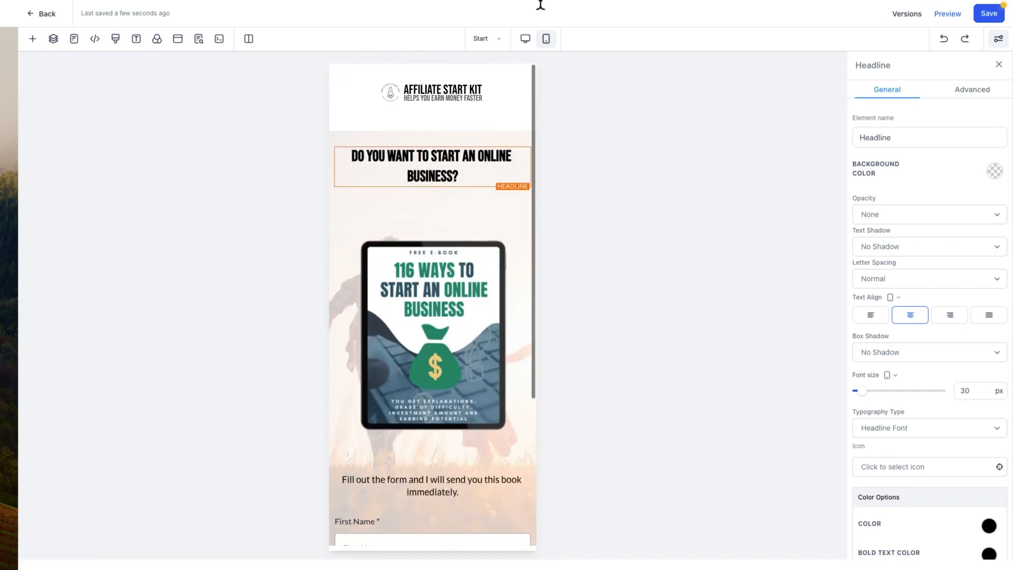
left_click(525, 40)
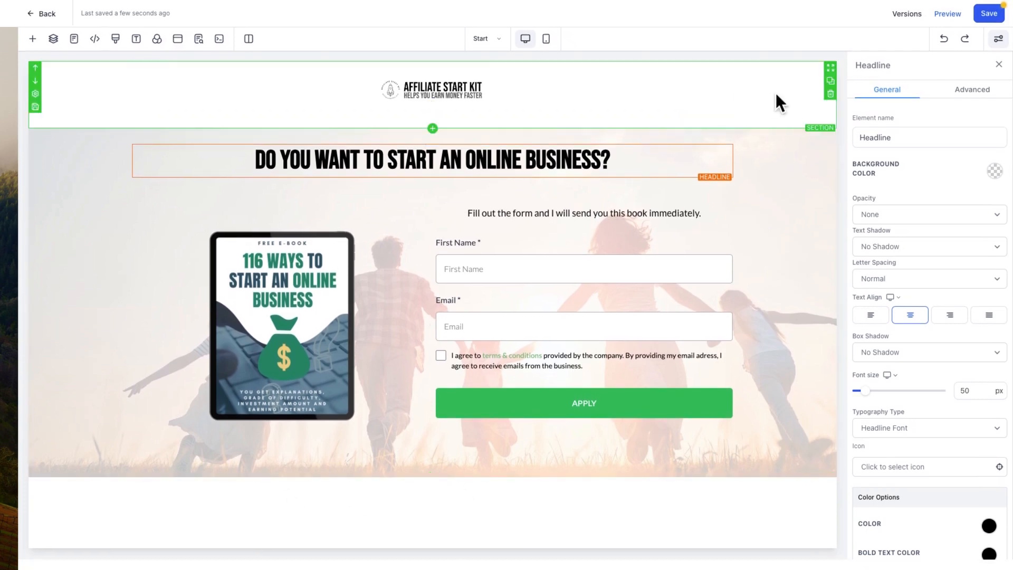
left_click(830, 82)
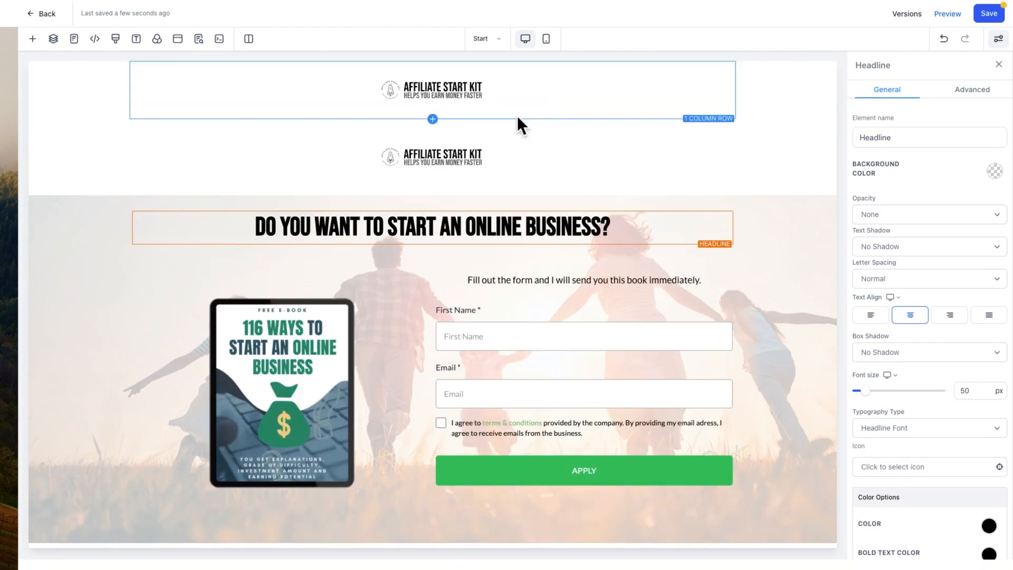
left_click(34, 148)
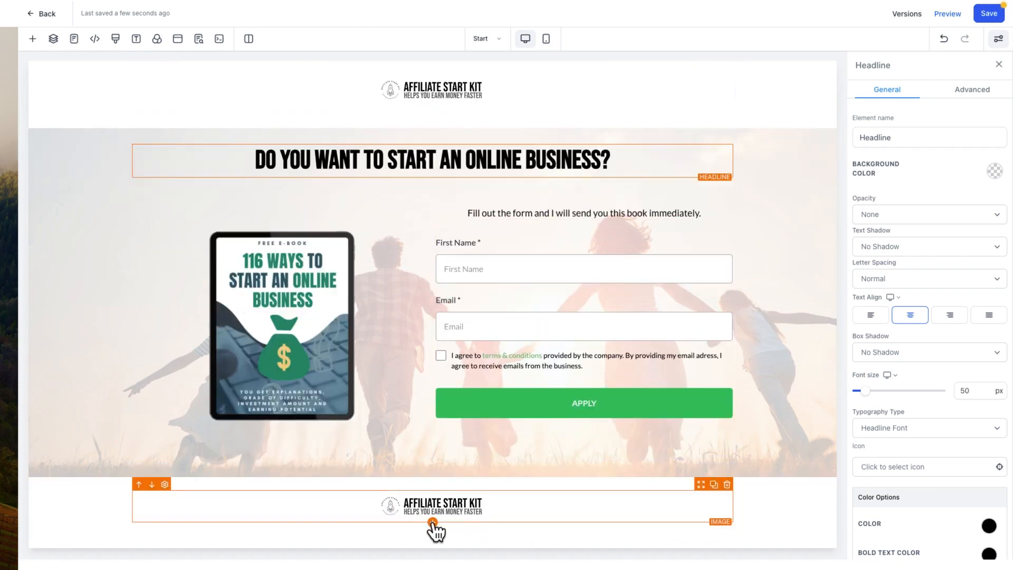
Add a Social Icons element below the logo in the footer section
left_click(432, 523)
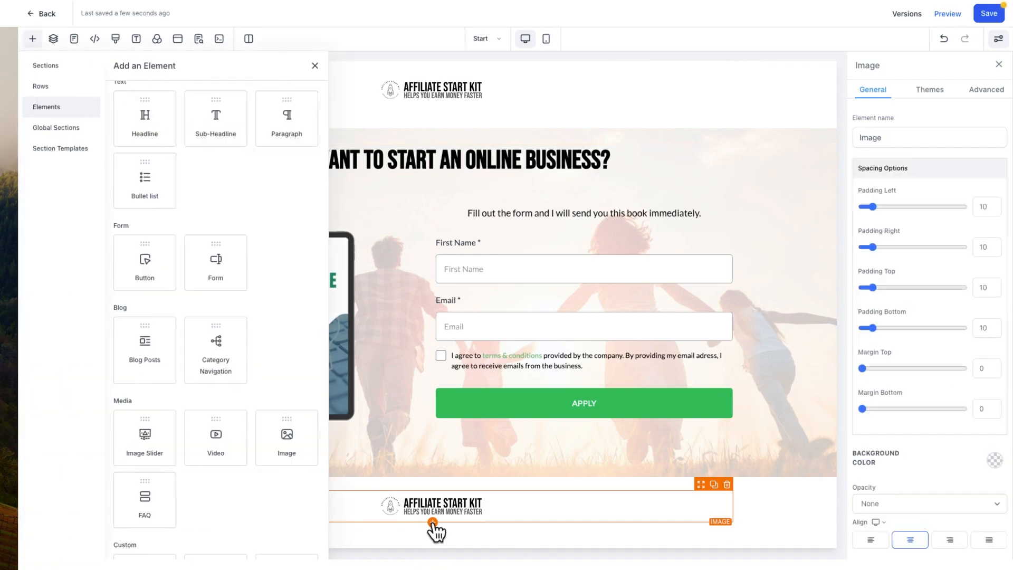
scroll(248, 418, "down", 5)
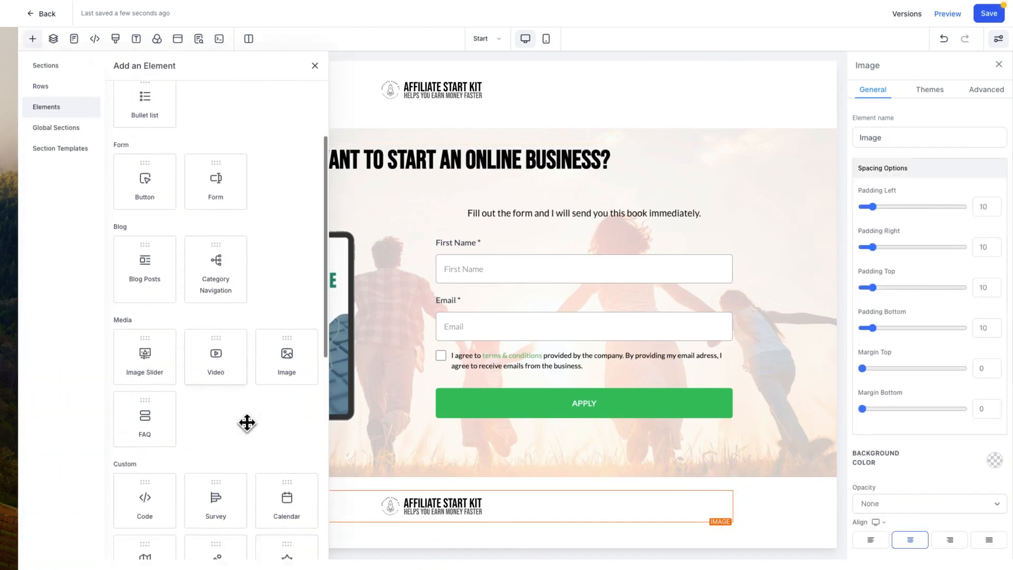
scroll(246, 421, "down", 5)
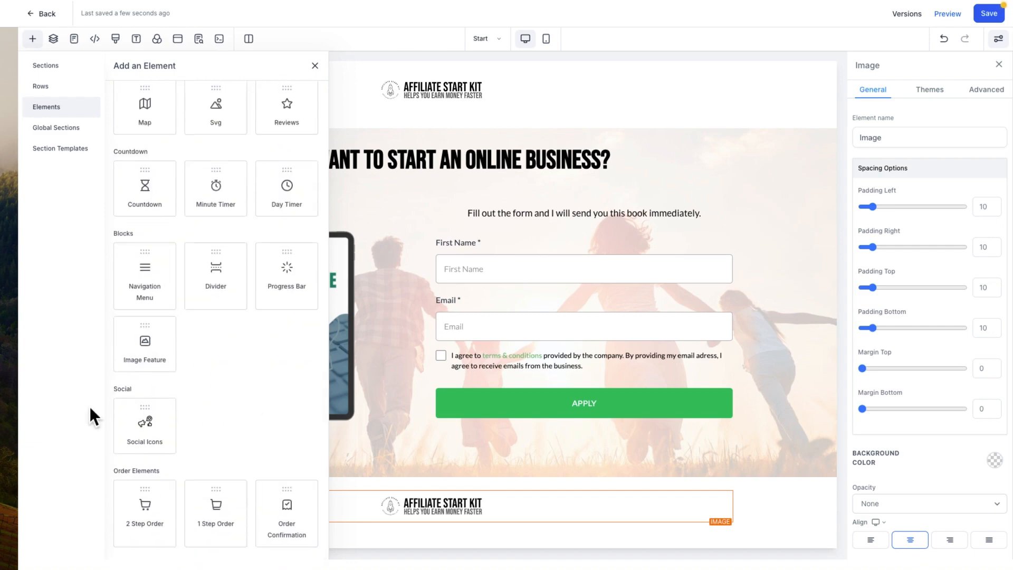
left_click(148, 422)
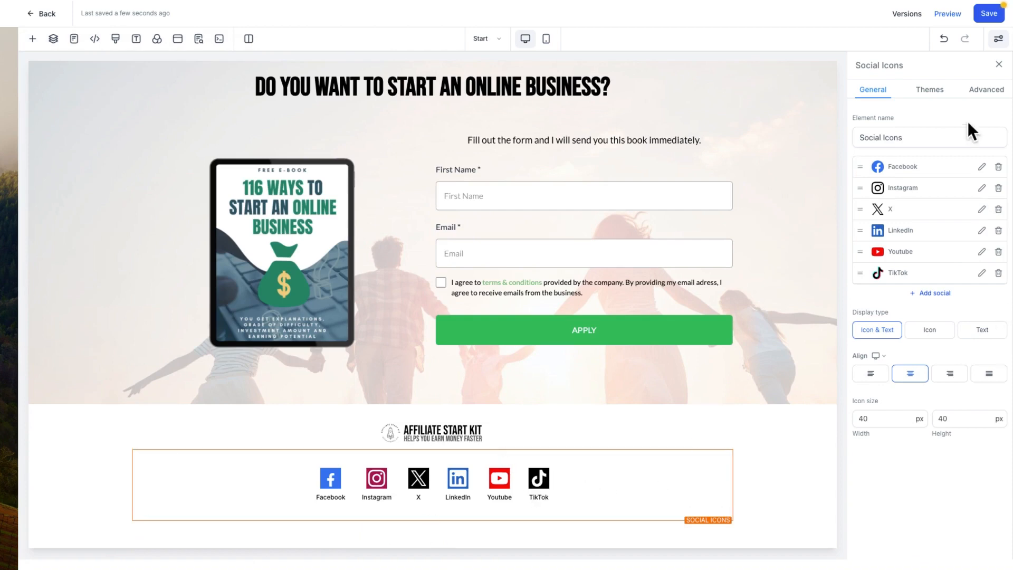
Try the Icon and Text display types for the social icons and return to Icon & Text
left_click(933, 330)
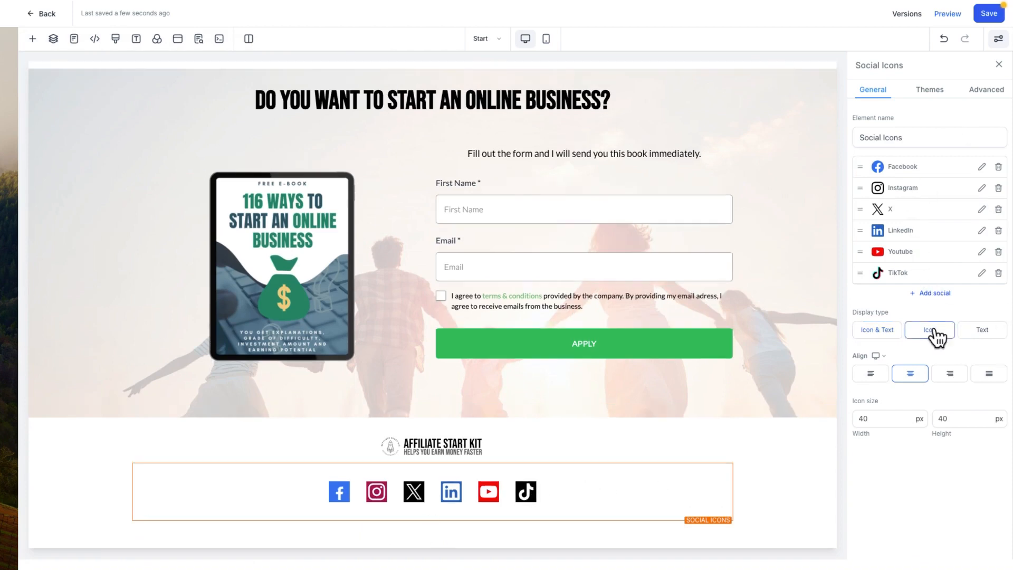
left_click(970, 329)
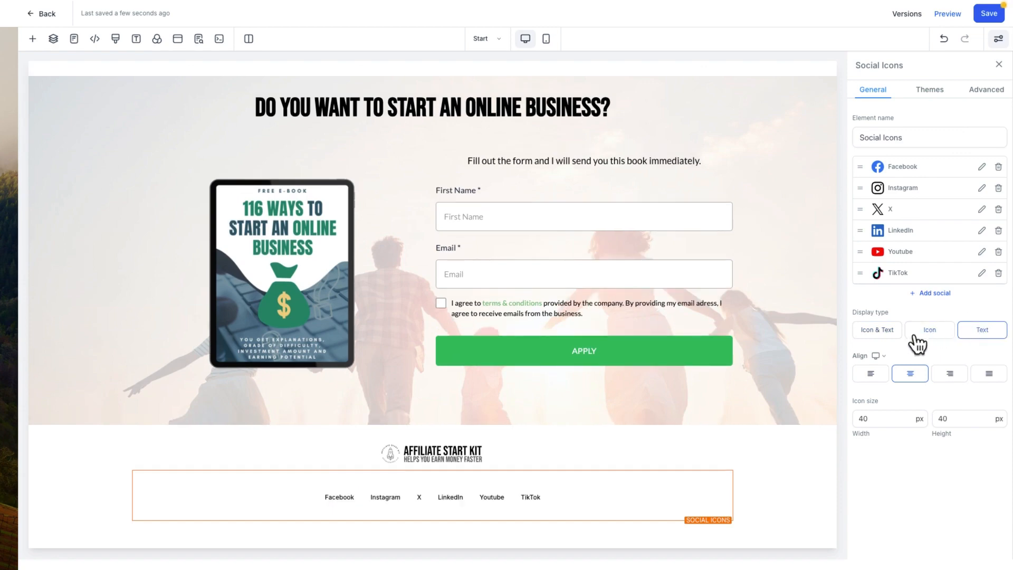
left_click(884, 332)
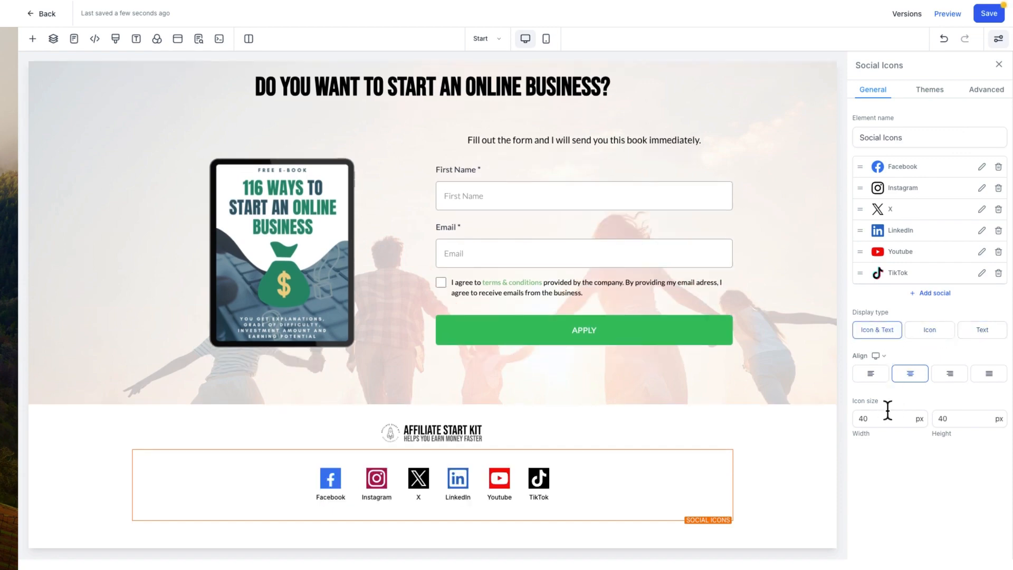
Set the social icons' size to 30 px wide and 30 px high
left_click(861, 418)
key("BackSpace")
type("2")
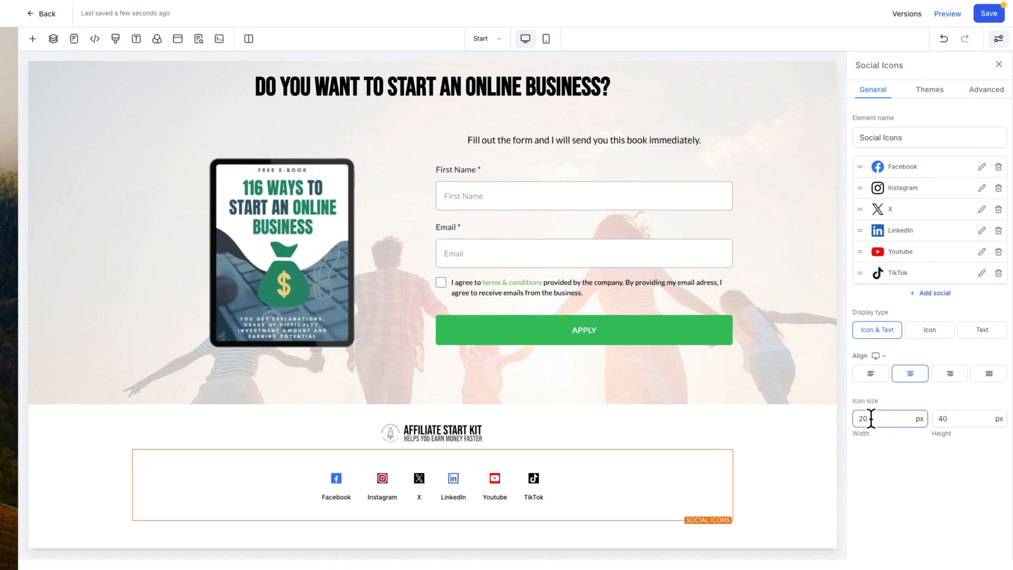
type("3")
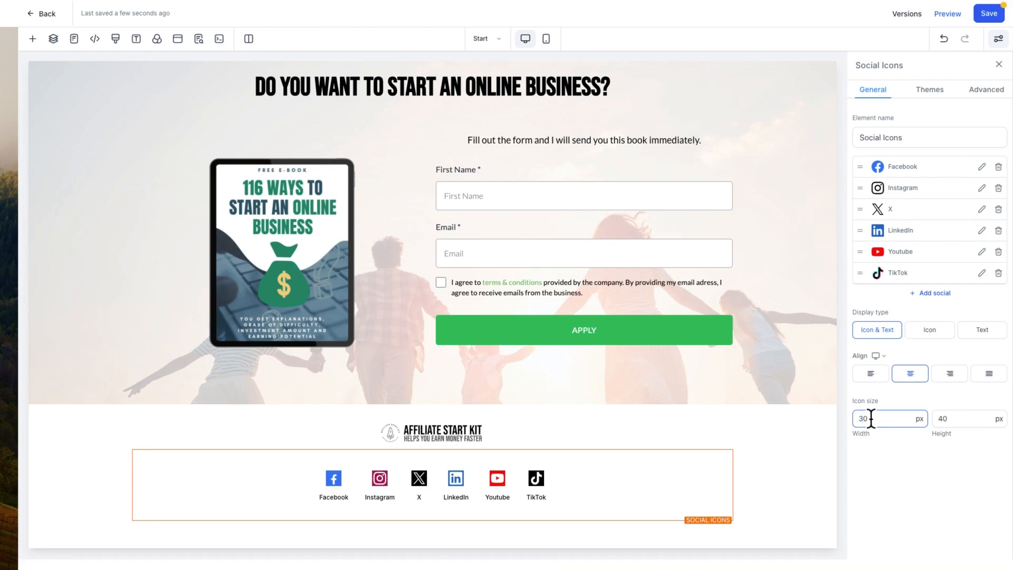
left_click(893, 447)
left_click(940, 416)
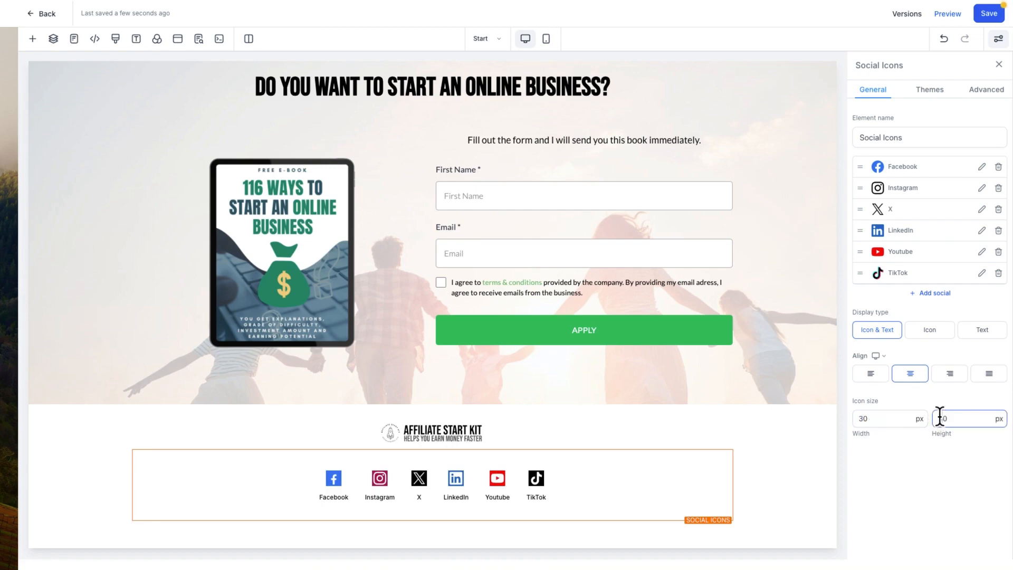
type("3")
left_click(956, 473)
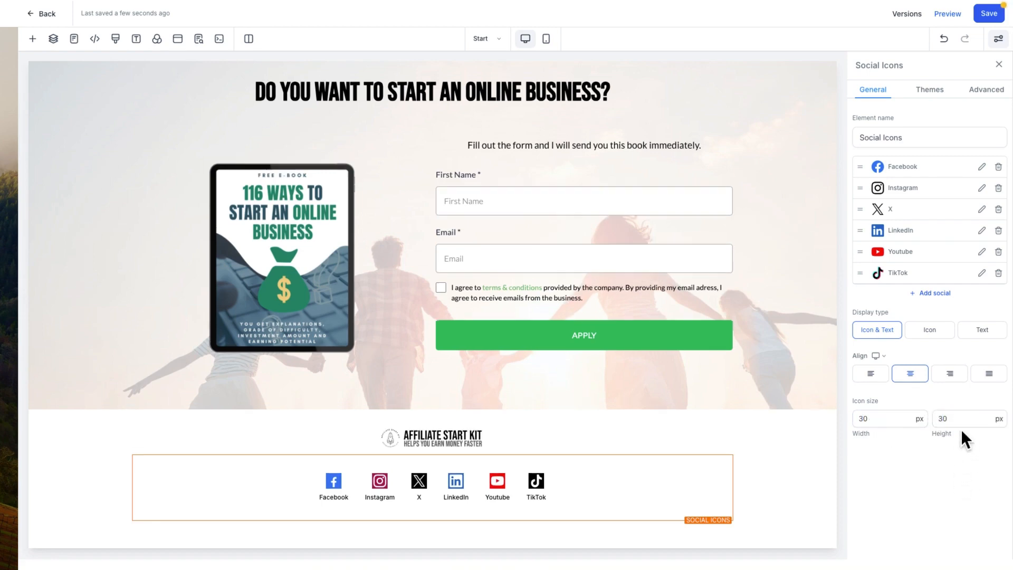
Compare the social icon themes and apply the one with dark round icons
left_click(930, 93)
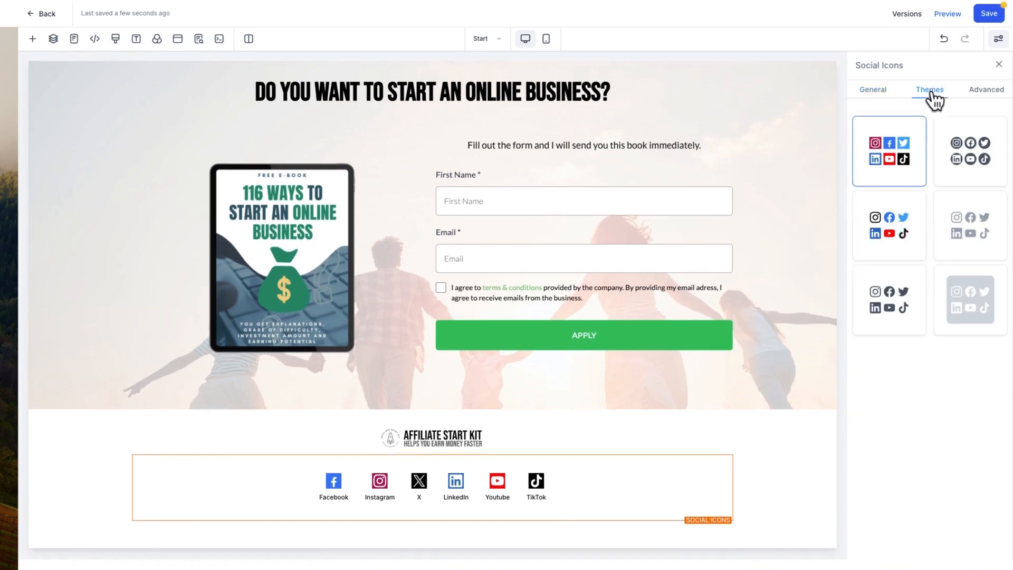
left_click(975, 155)
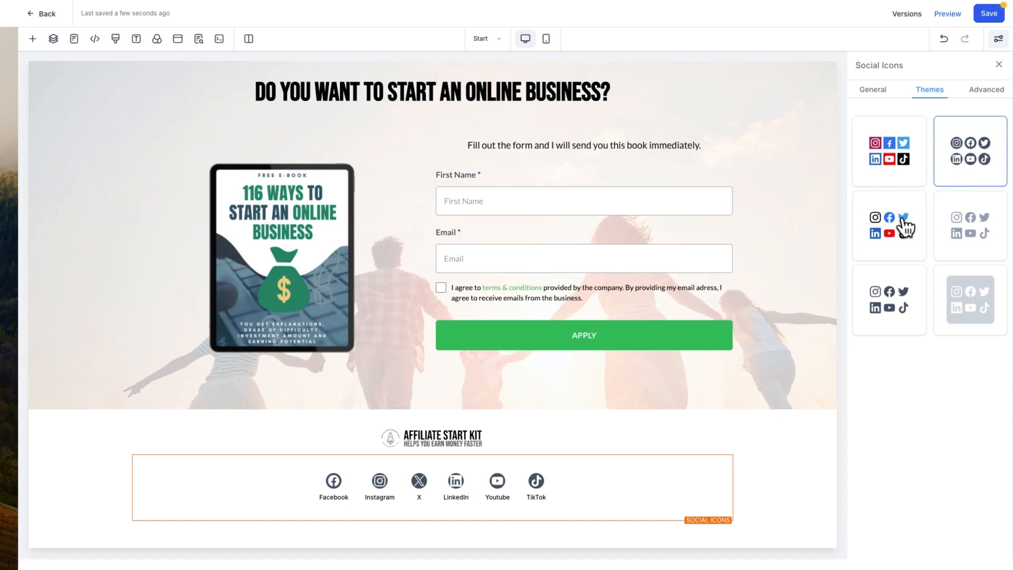
left_click(899, 231)
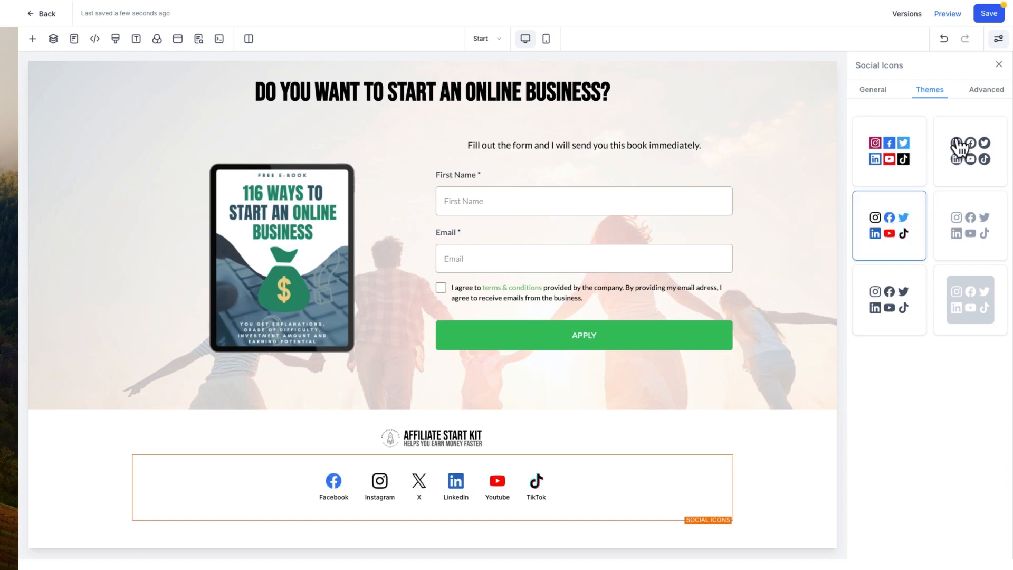
left_click(982, 164)
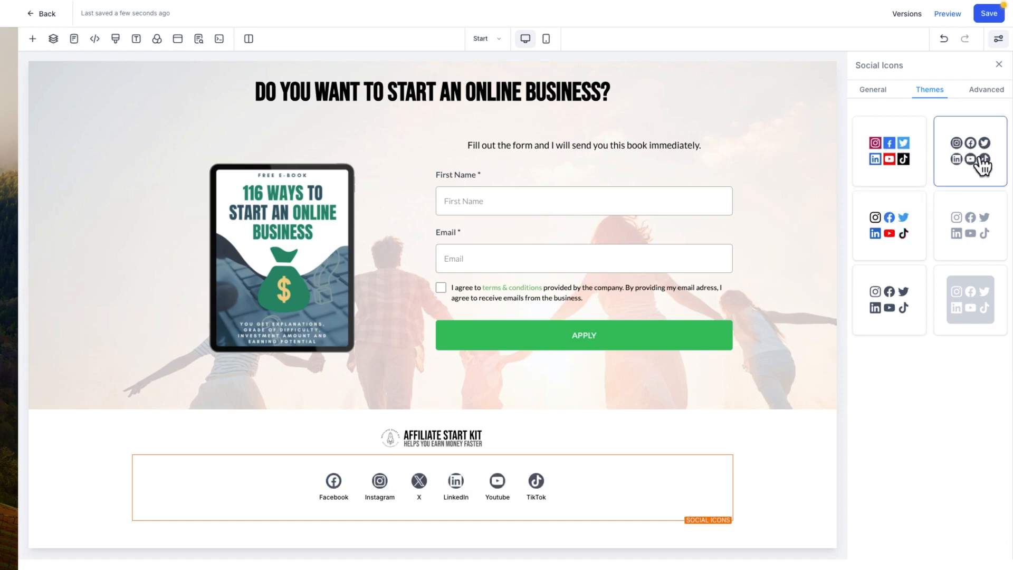
Delete the X and TikTok entries from the social icons
left_click(873, 91)
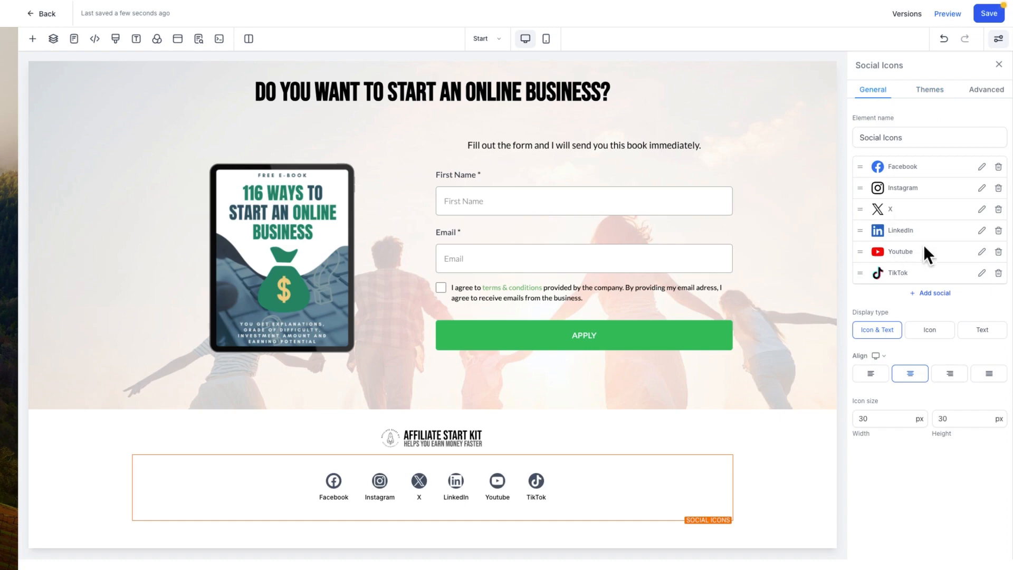
left_click(998, 211)
left_click(625, 310)
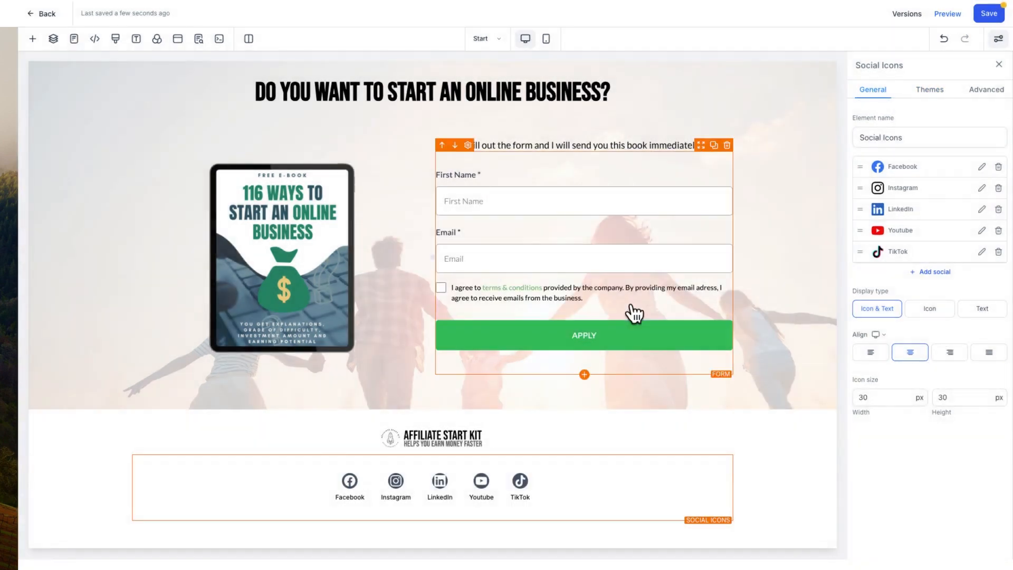
left_click(997, 252)
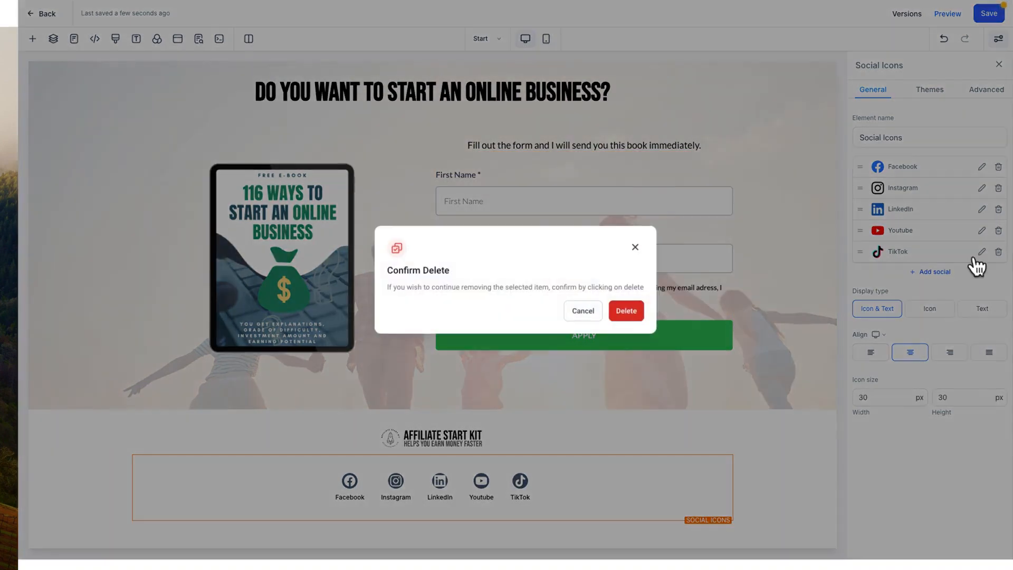
left_click(626, 314)
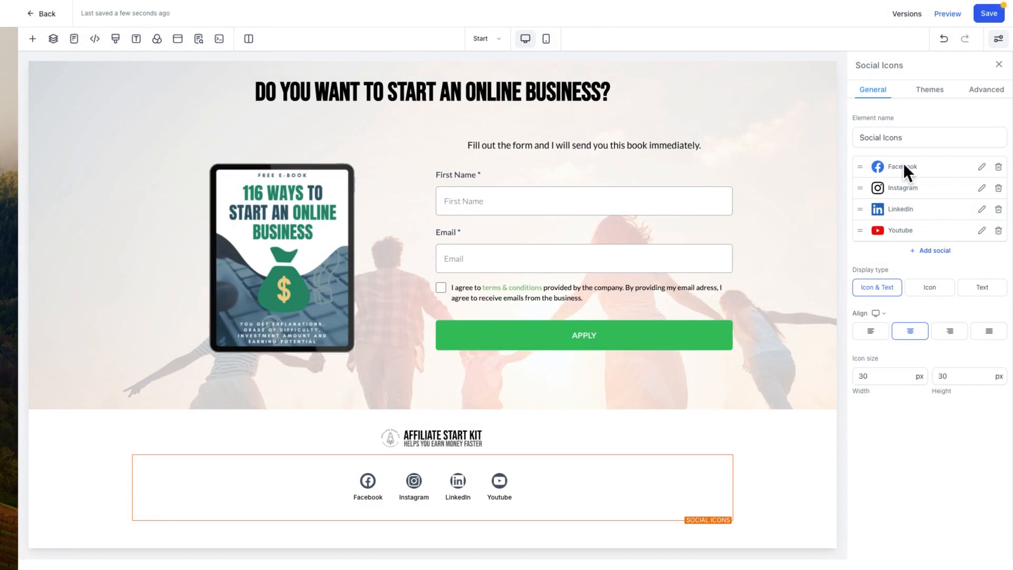
Open the Facebook social icon for editing and review the page up to the header
left_click(982, 168)
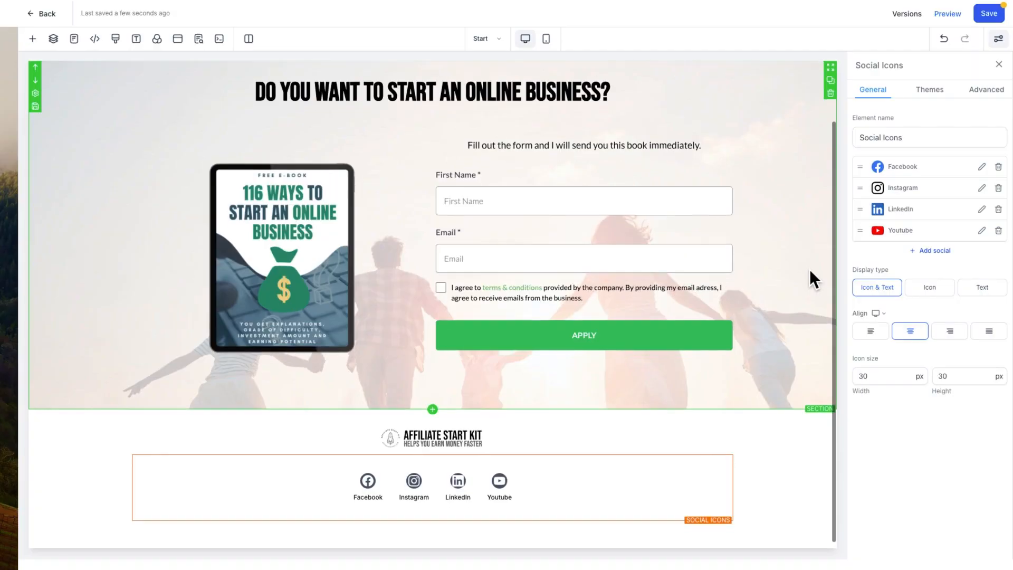
scroll(809, 279, "up", 1)
scroll(809, 269, "up", 2)
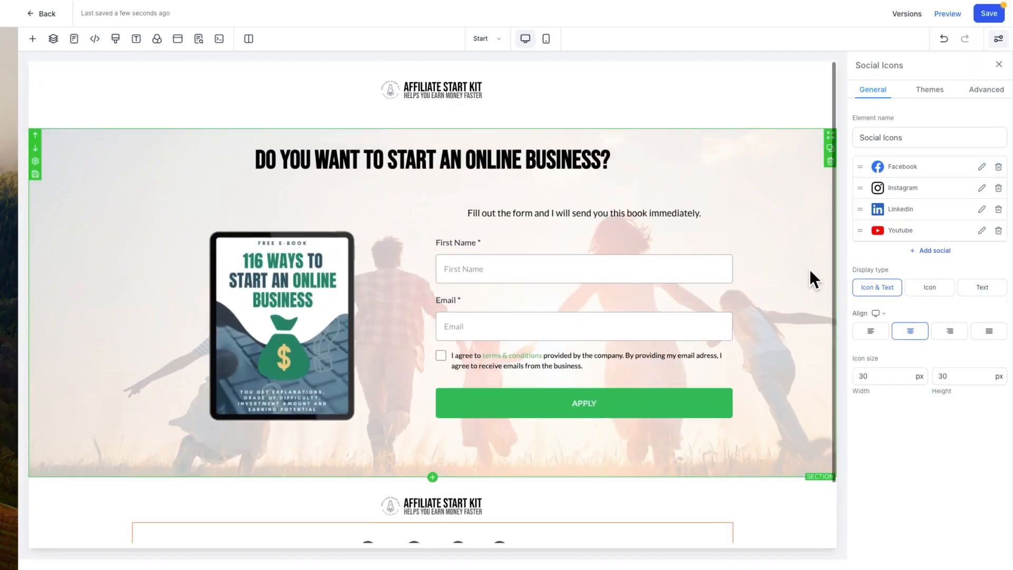